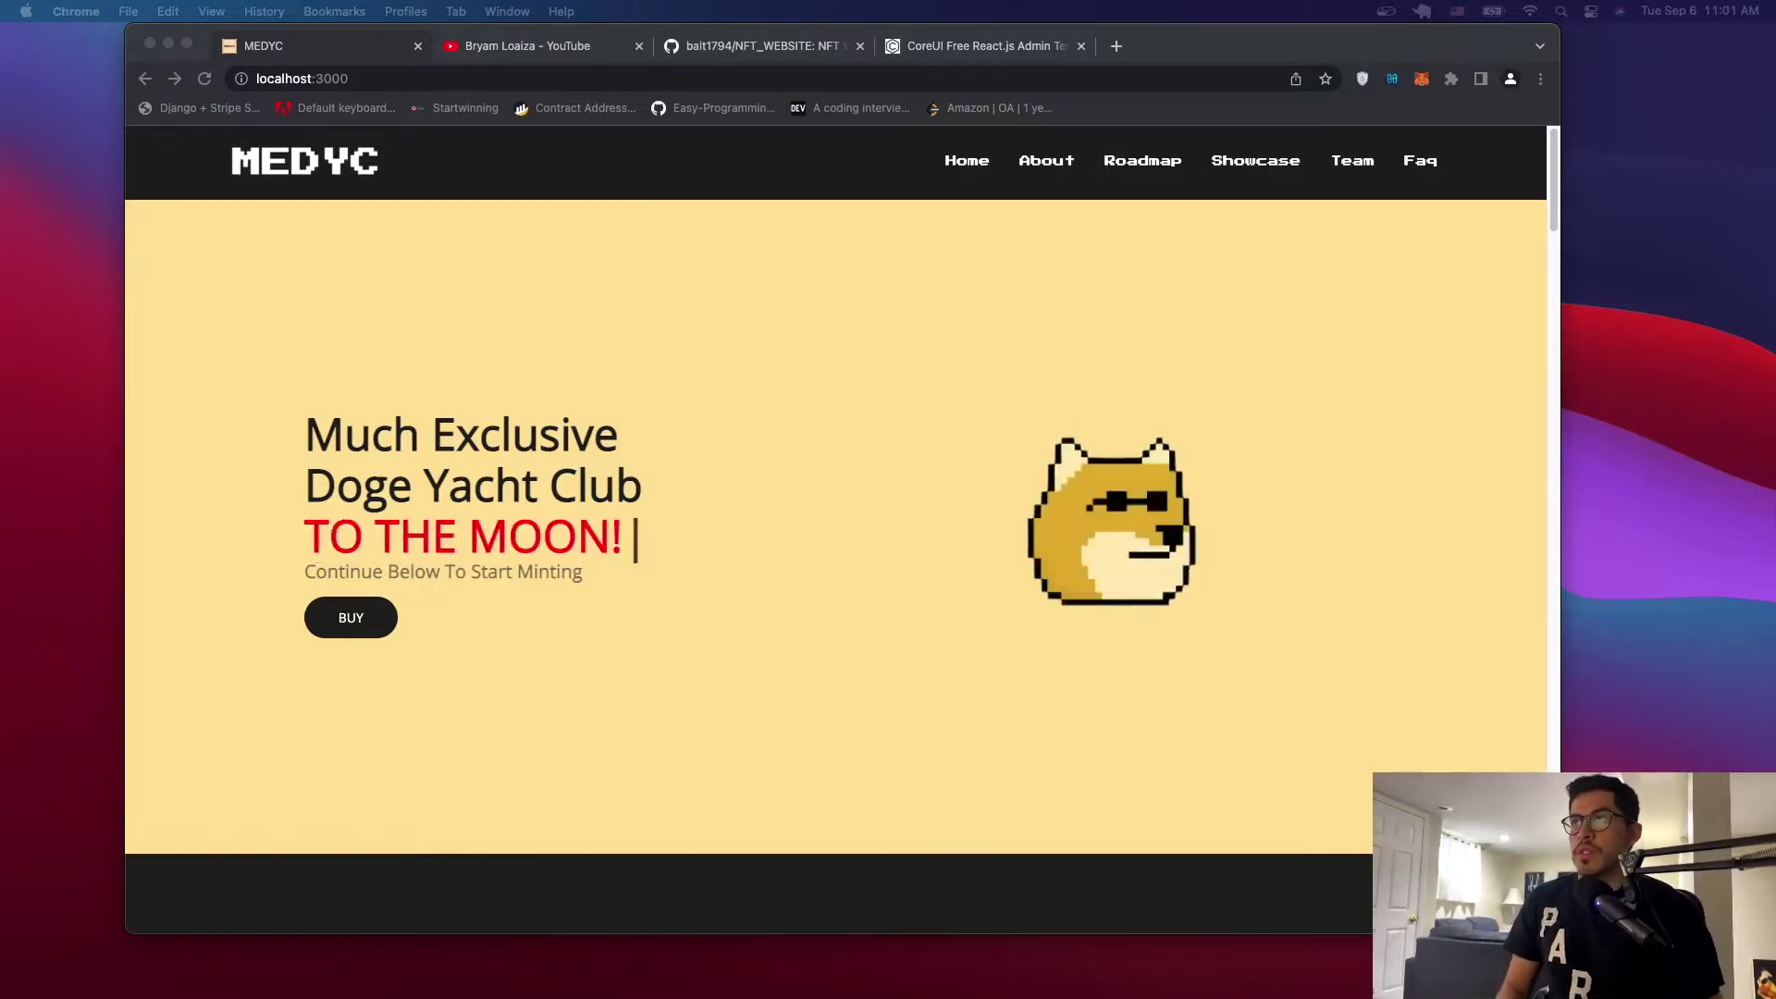
Switch to the Bryam Loaiza YouTube channel tab.
{"action": "left_click", "coordinate": [548, 48]}
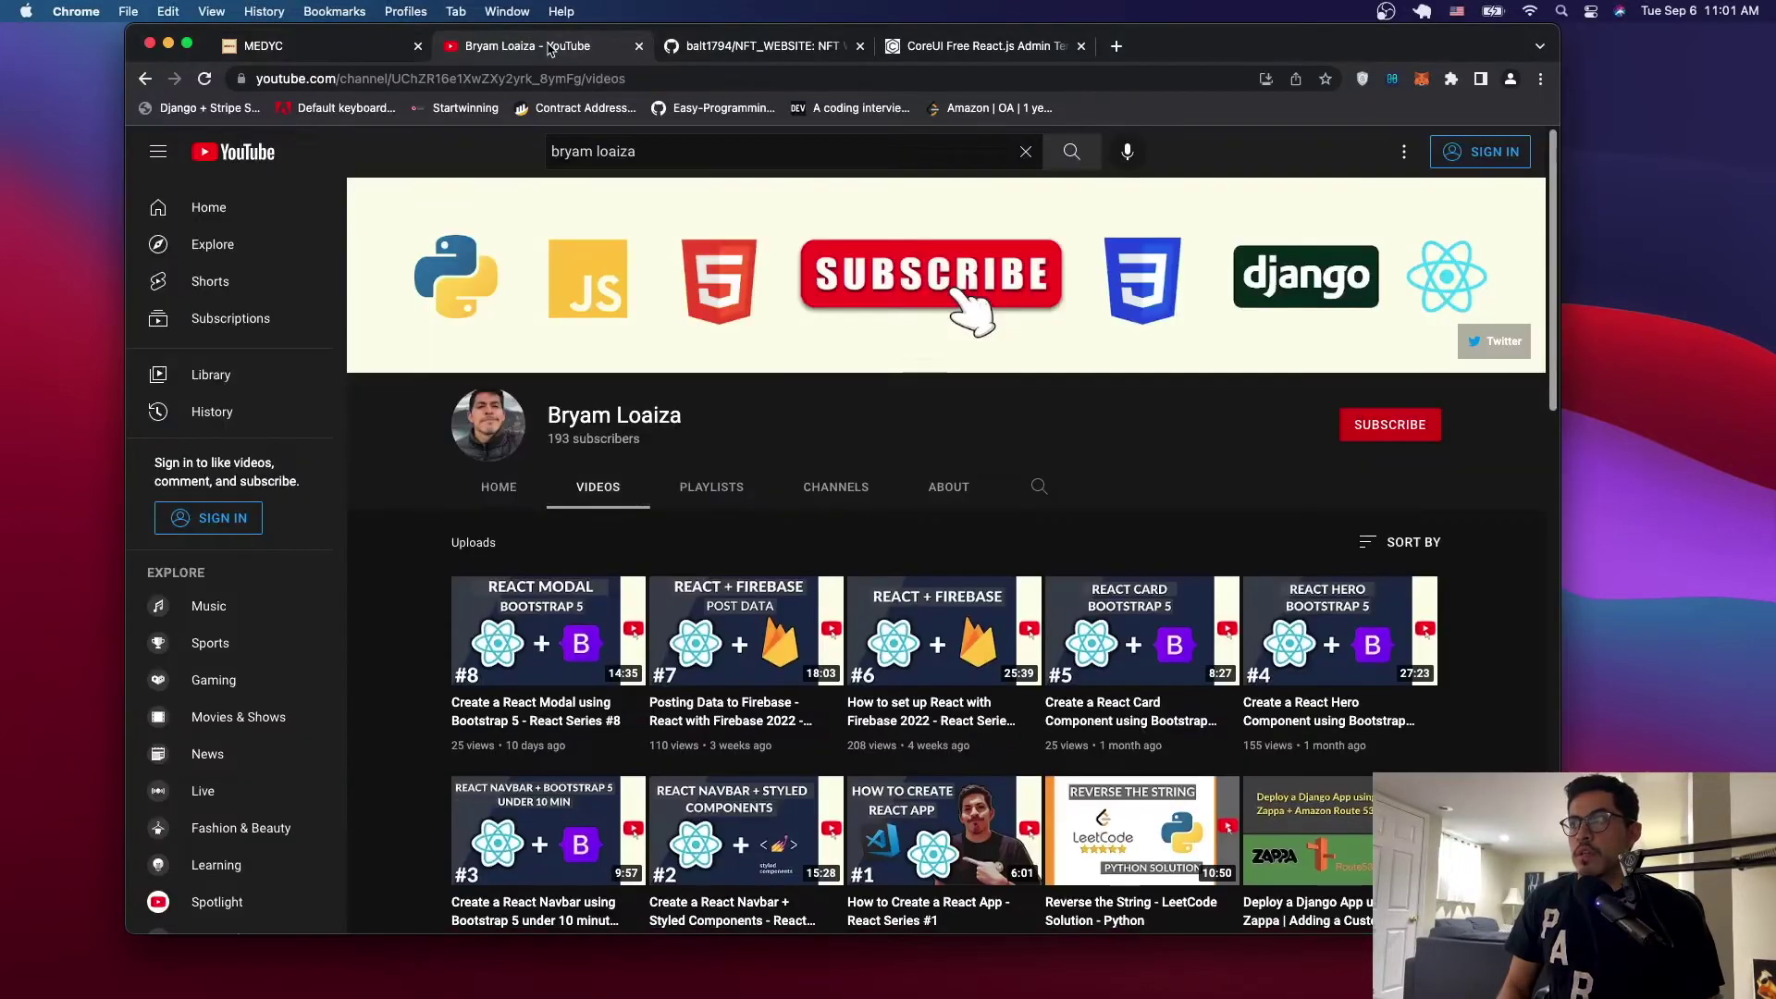
{"action": "scroll", "coordinate": [1128, 619], "scroll_direction": "down", "scroll_amount": 5}
{"action": "scroll", "coordinate": [1249, 666], "scroll_direction": "down", "scroll_amount": 1}
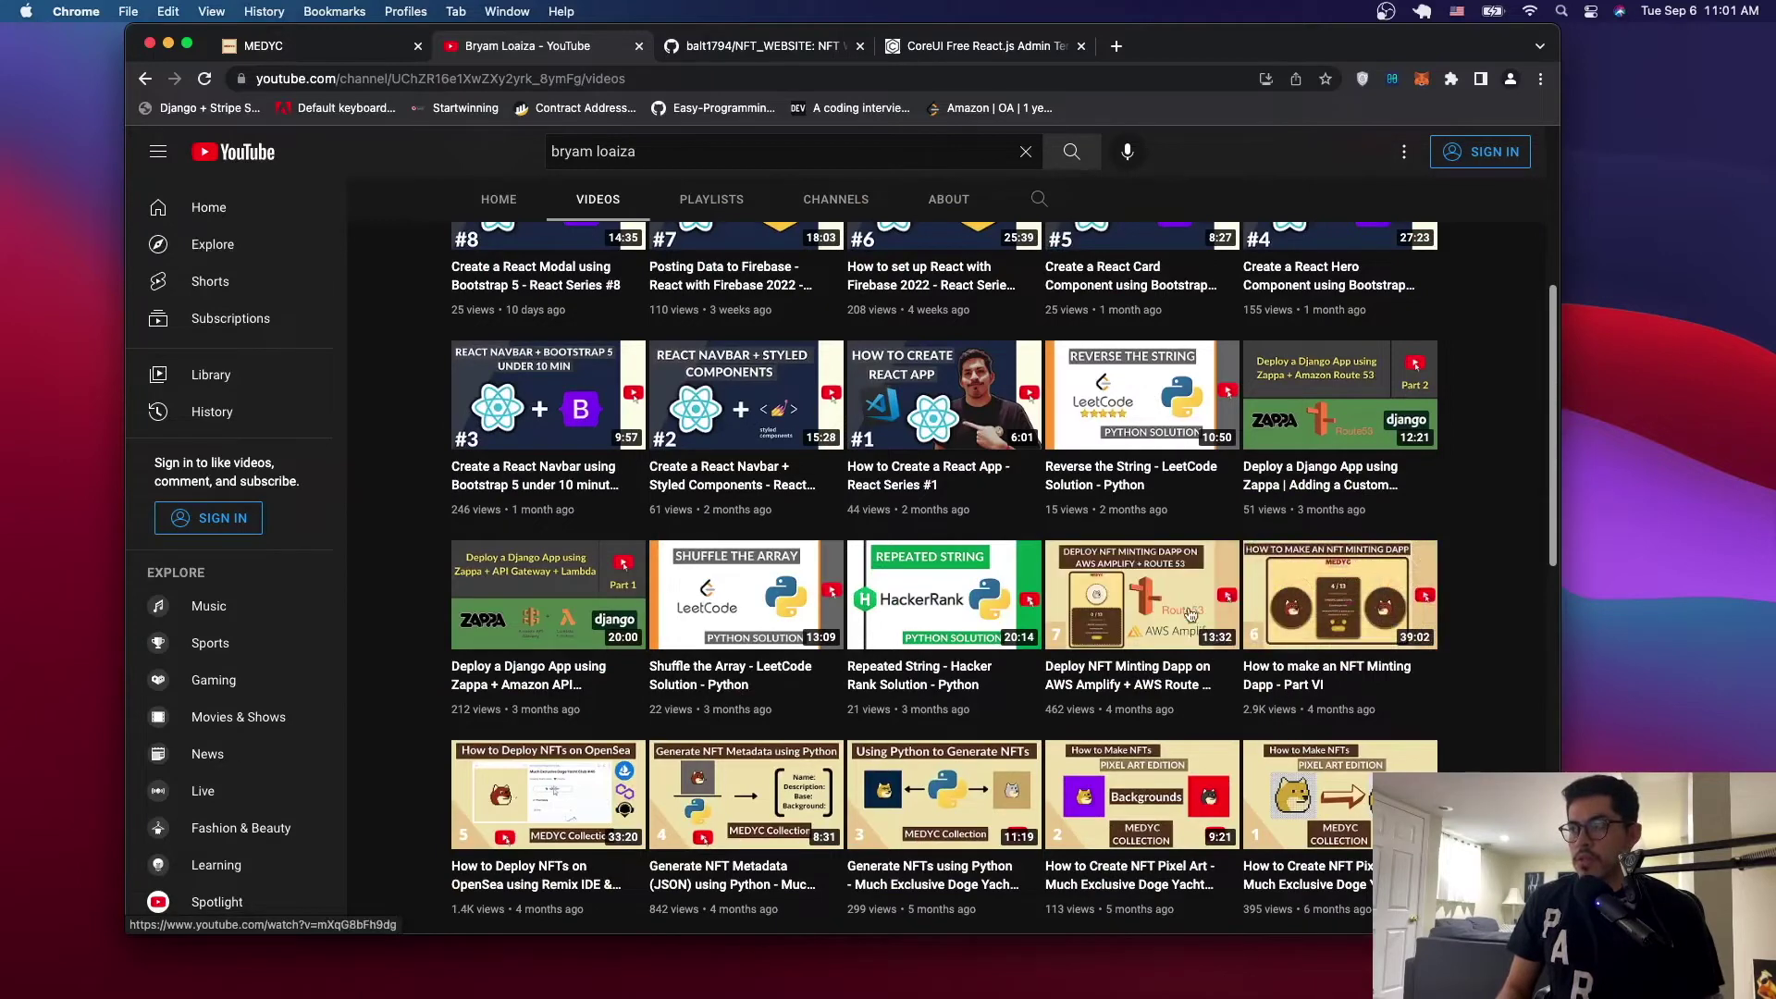
{"action": "scroll", "coordinate": [1080, 805], "scroll_direction": "down", "scroll_amount": 1}
{"action": "mouse_move", "coordinate": [1340, 497]}
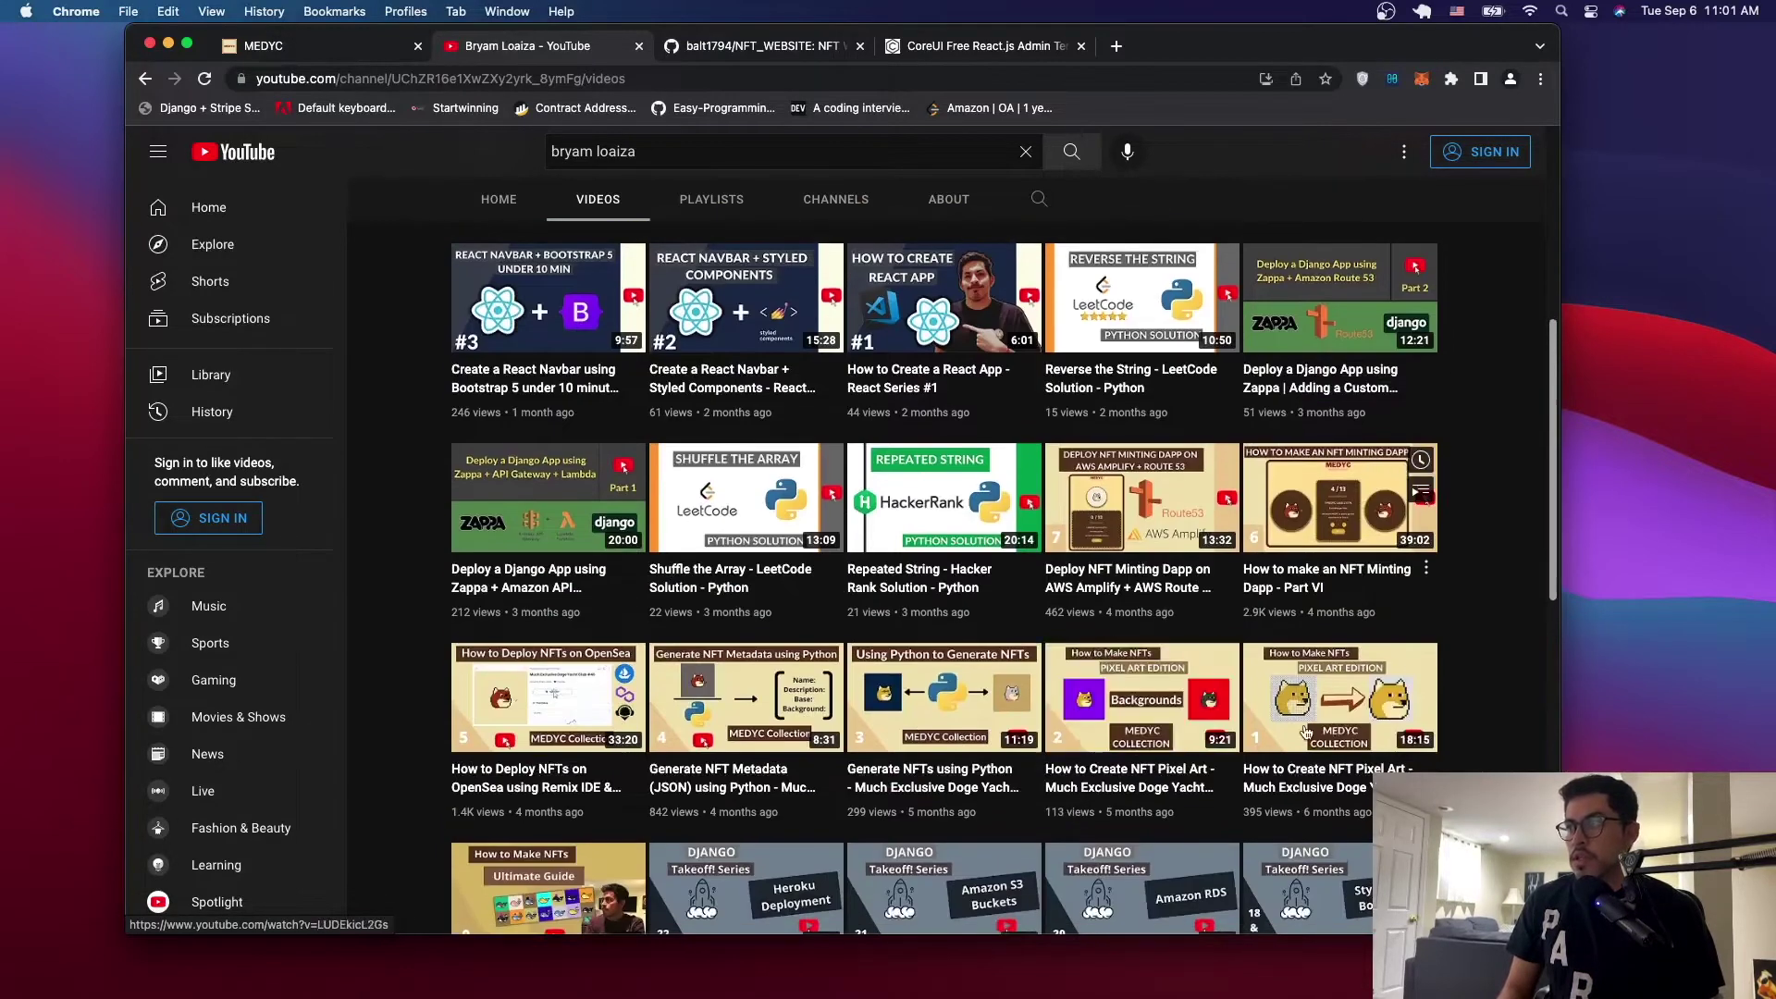
{"action": "scroll", "coordinate": [1302, 670], "scroll_direction": "up", "scroll_amount": 1}
{"action": "scroll", "coordinate": [1301, 671], "scroll_direction": "up", "scroll_amount": 1}
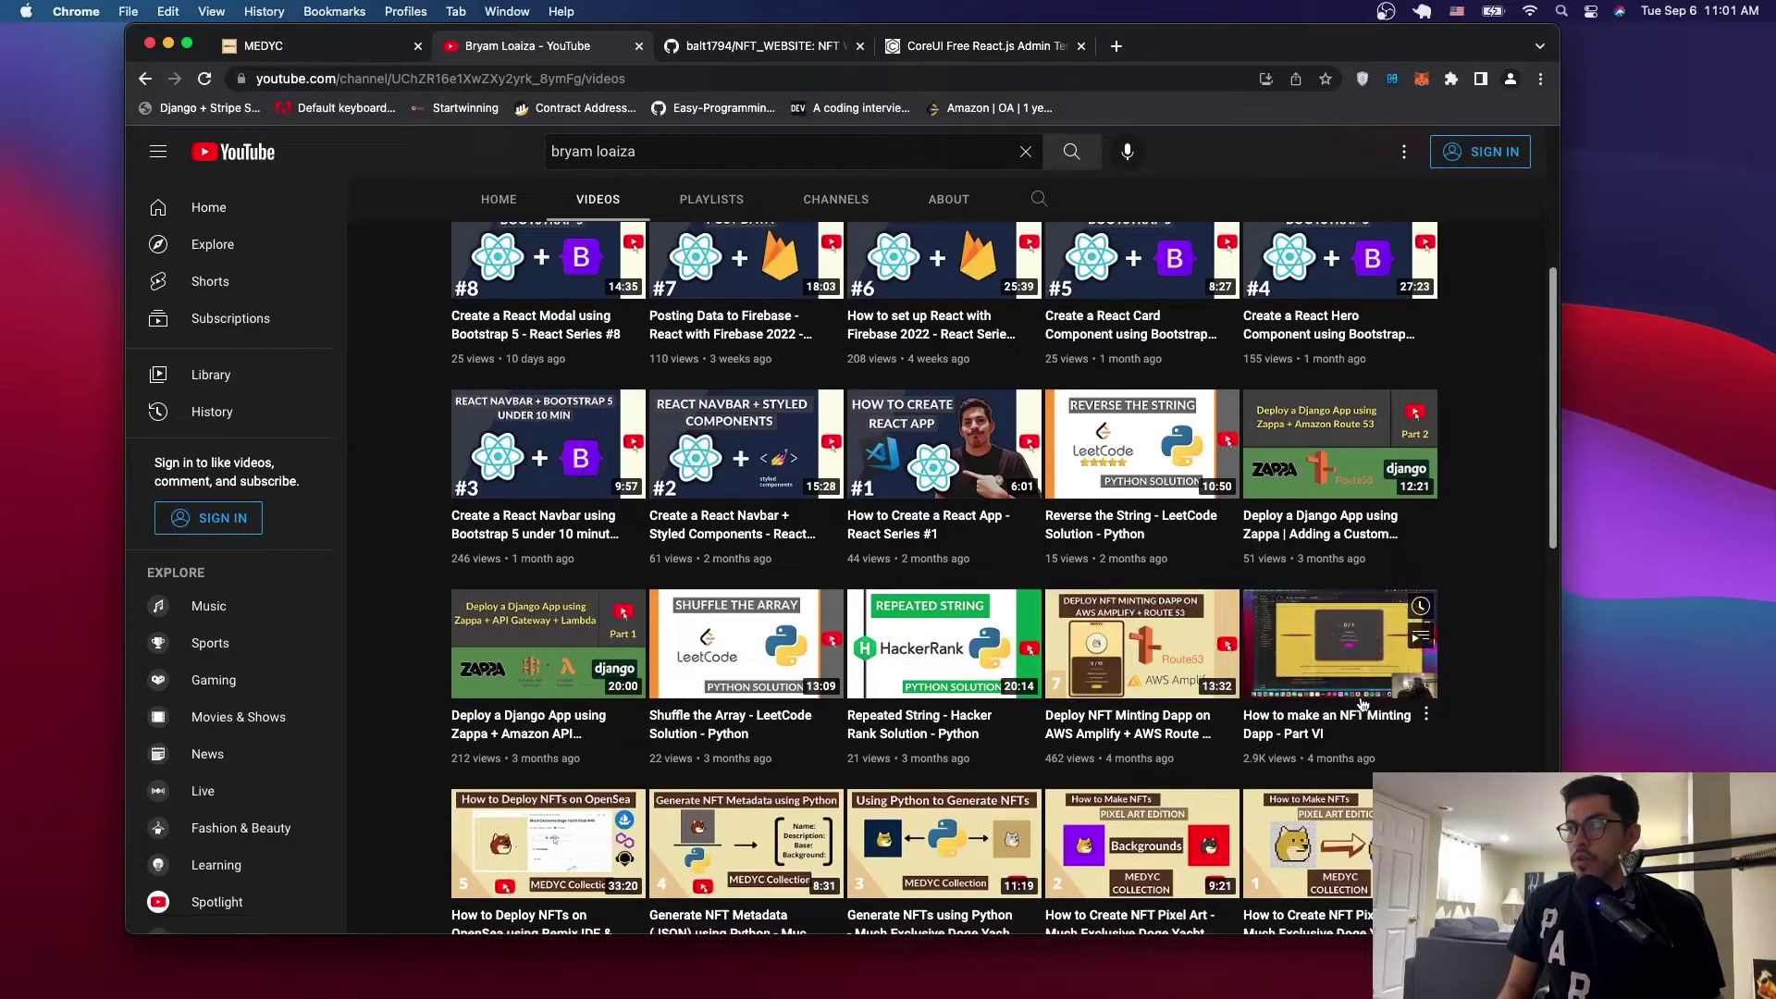
{"action": "scroll", "coordinate": [1352, 555], "scroll_direction": "down", "scroll_amount": 1}
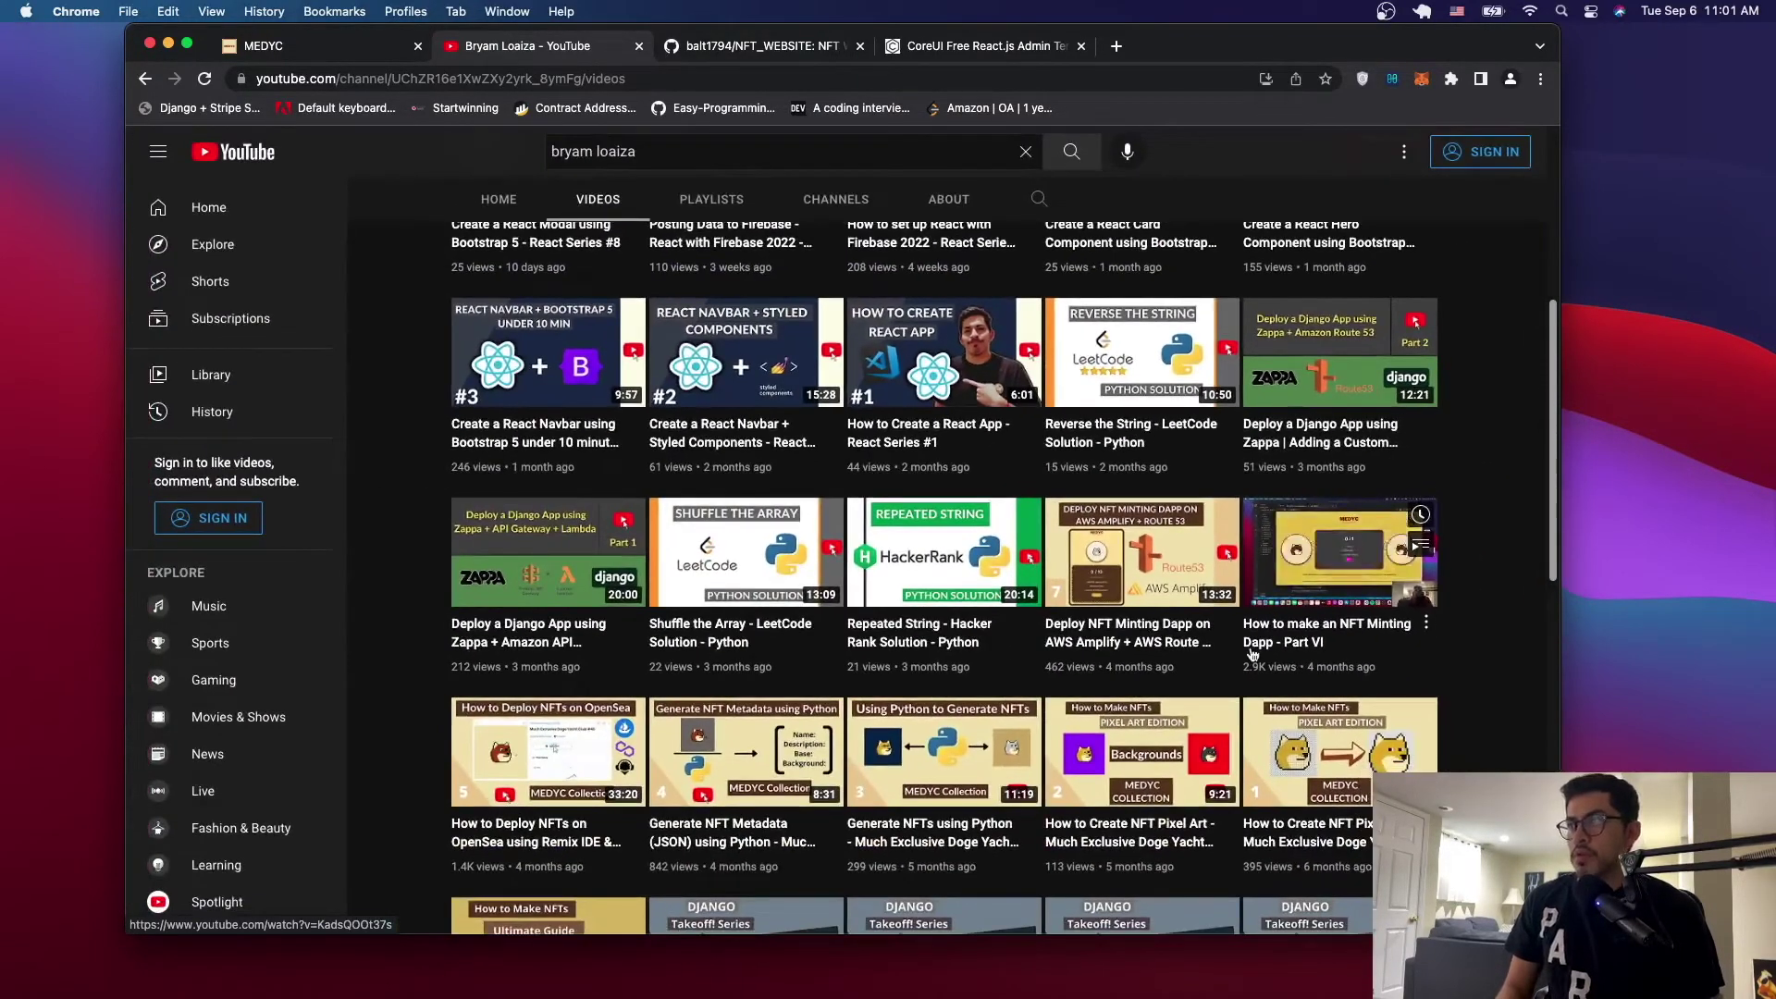
{"action": "mouse_move", "coordinate": [944, 351]}
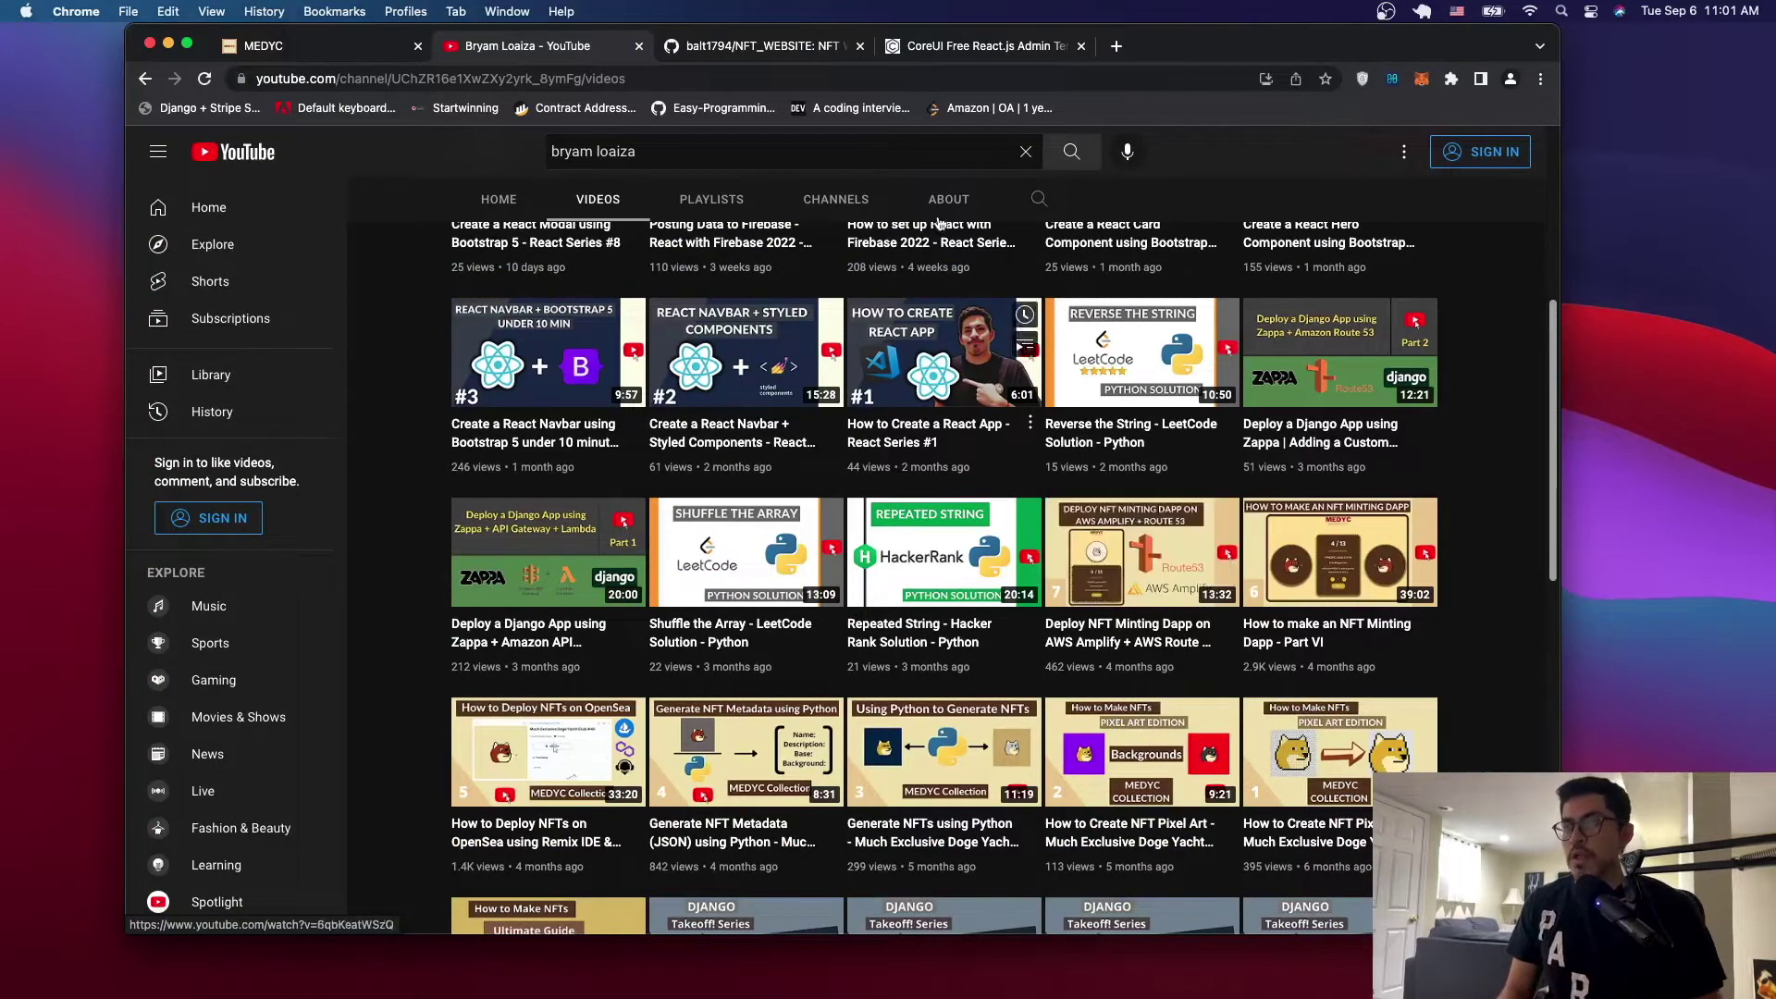
Go back to the MEDYC localhost:3000 tab.
{"action": "left_click", "coordinate": [306, 48]}
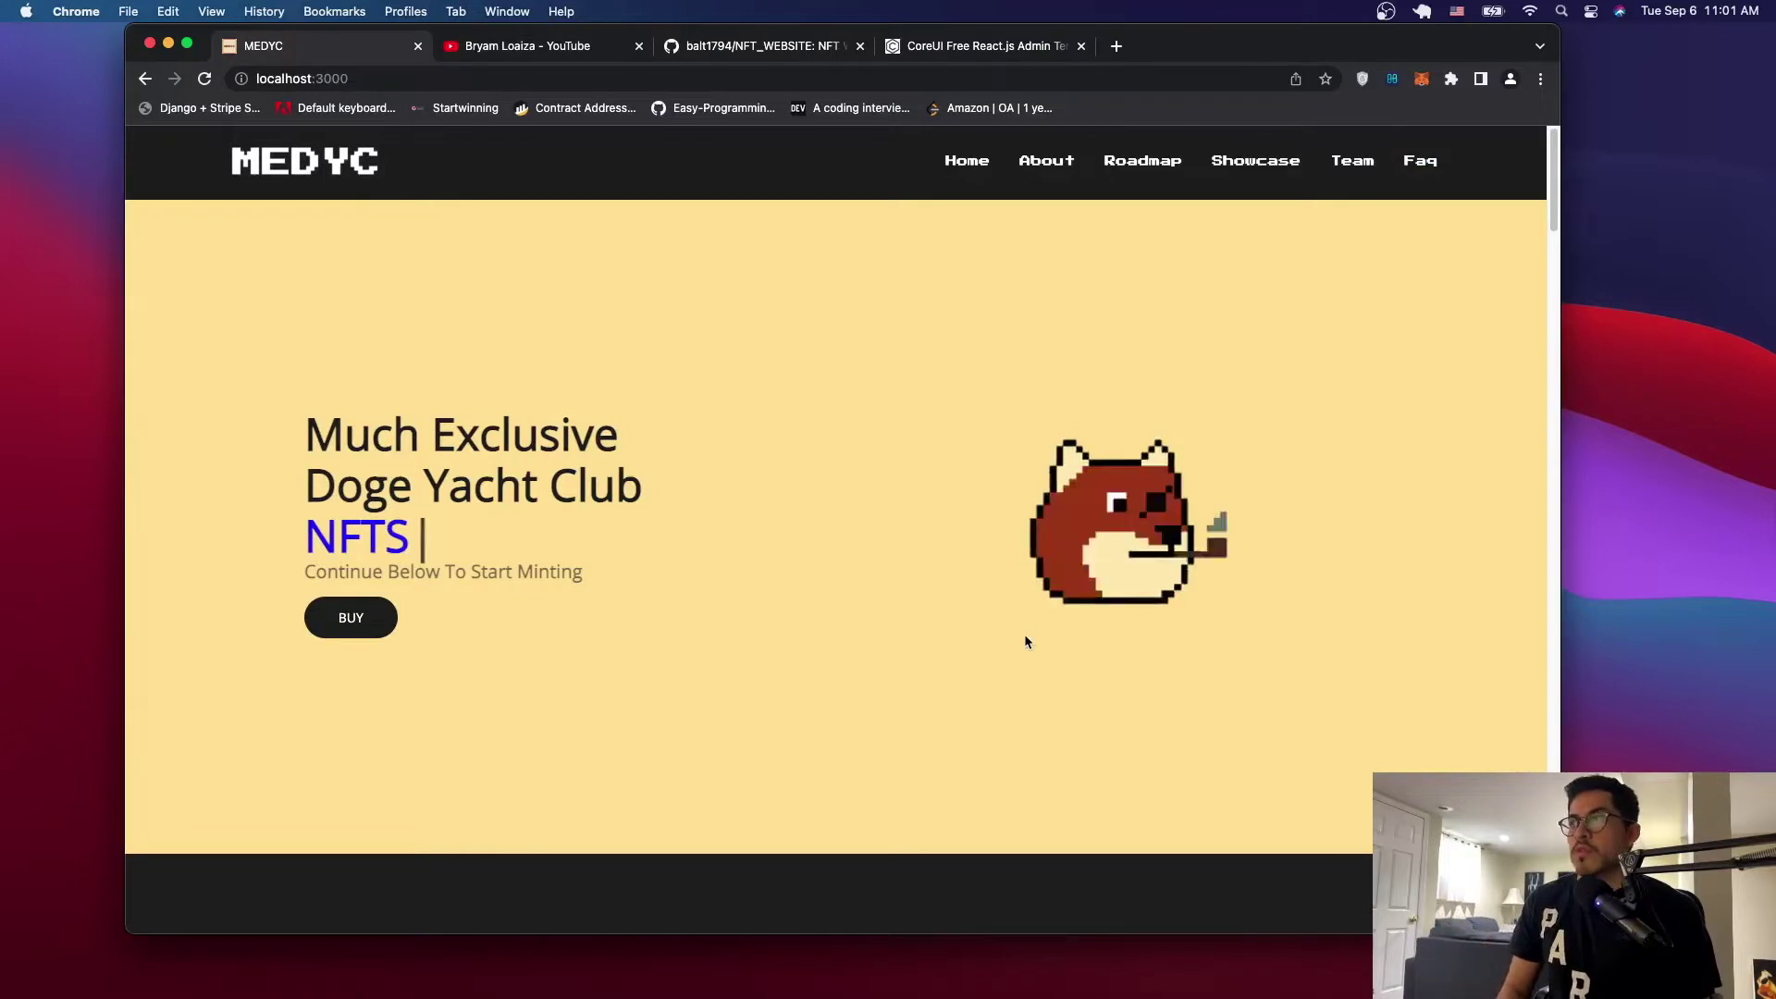
{"action": "scroll", "coordinate": [1015, 732], "scroll_direction": "down", "scroll_amount": 3}
{"action": "scroll", "coordinate": [1013, 732], "scroll_direction": "down", "scroll_amount": 2}
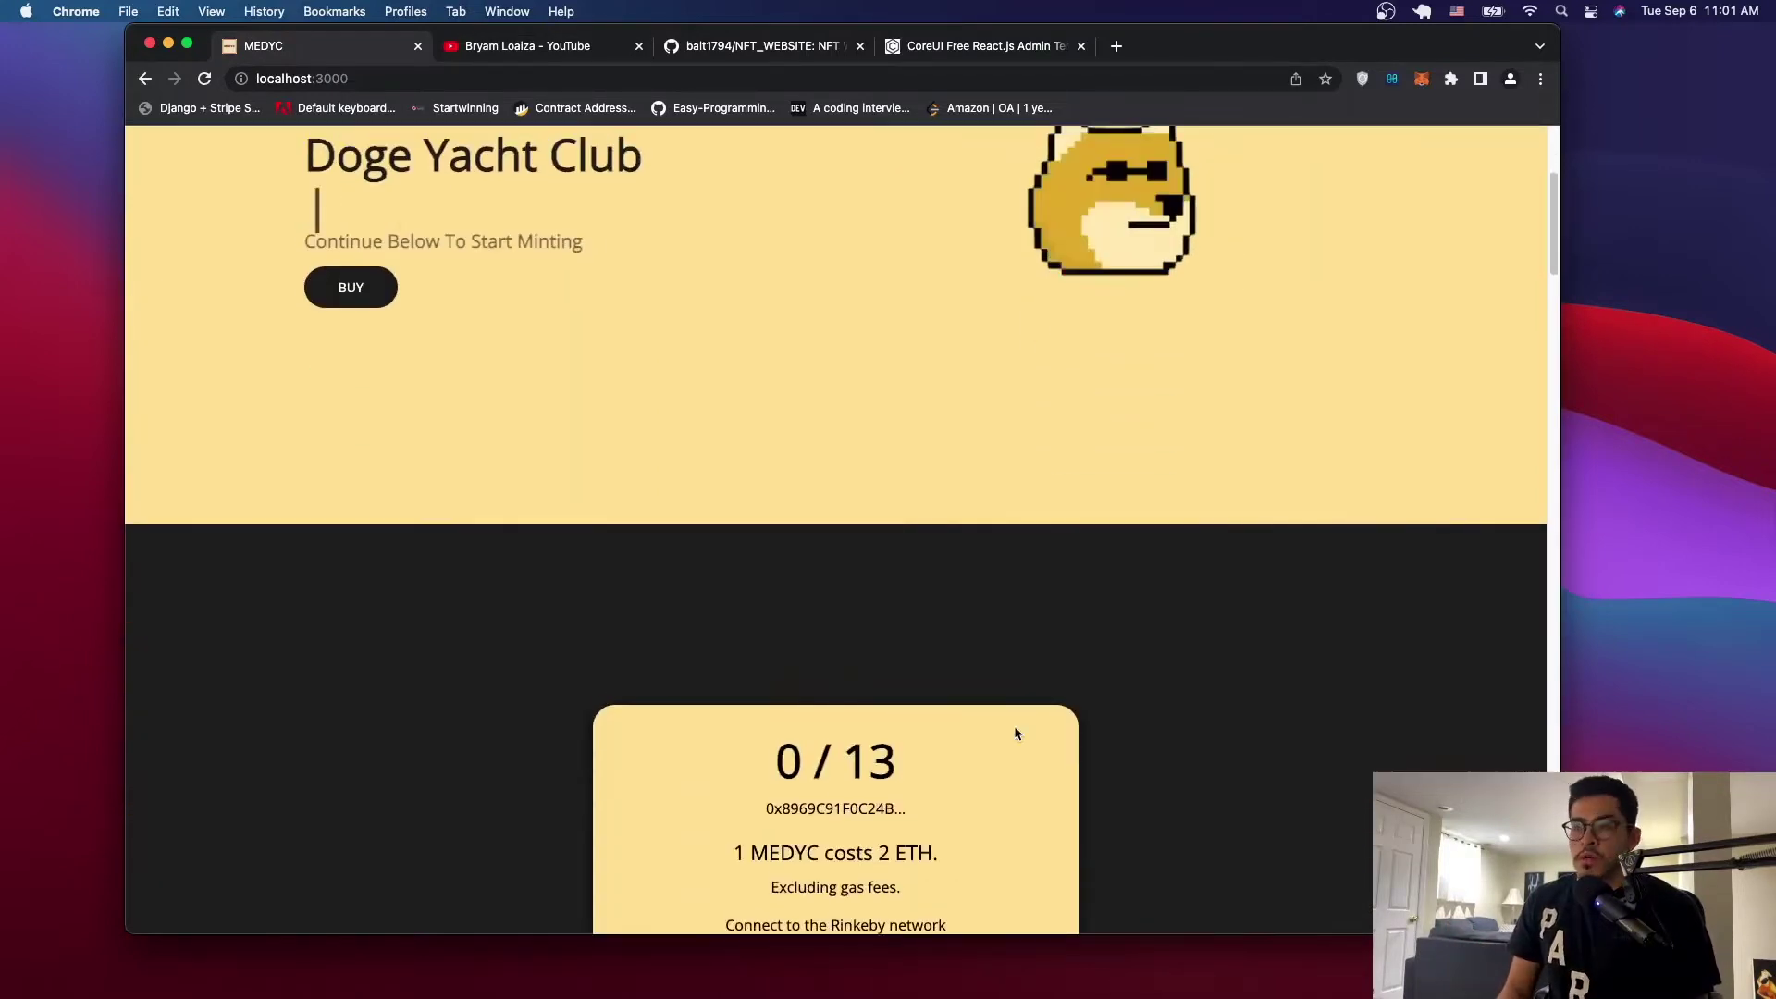
{"action": "scroll", "coordinate": [1015, 729], "scroll_direction": "down", "scroll_amount": 2}
{"action": "scroll", "coordinate": [909, 474], "scroll_direction": "down", "scroll_amount": 3}
{"action": "scroll", "coordinate": [975, 489], "scroll_direction": "down", "scroll_amount": 1}
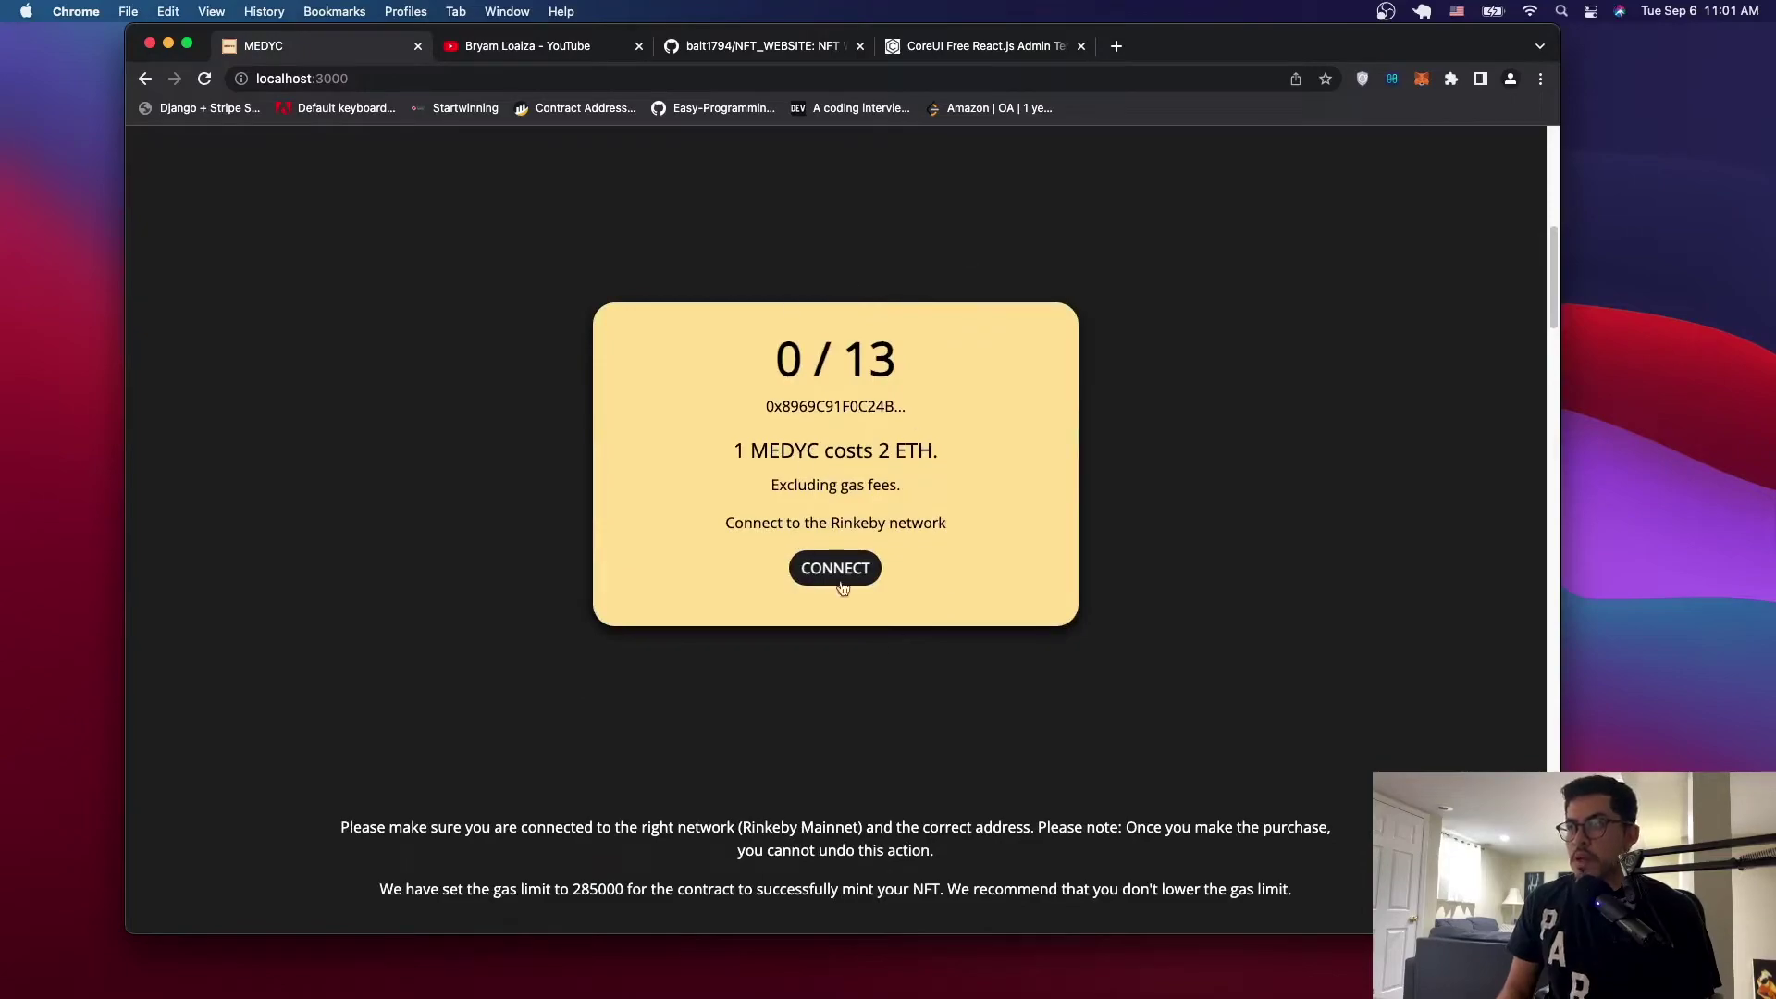
{"action": "scroll", "coordinate": [975, 610], "scroll_direction": "down", "scroll_amount": 5}
{"action": "scroll", "coordinate": [975, 610], "scroll_direction": "down", "scroll_amount": 5}
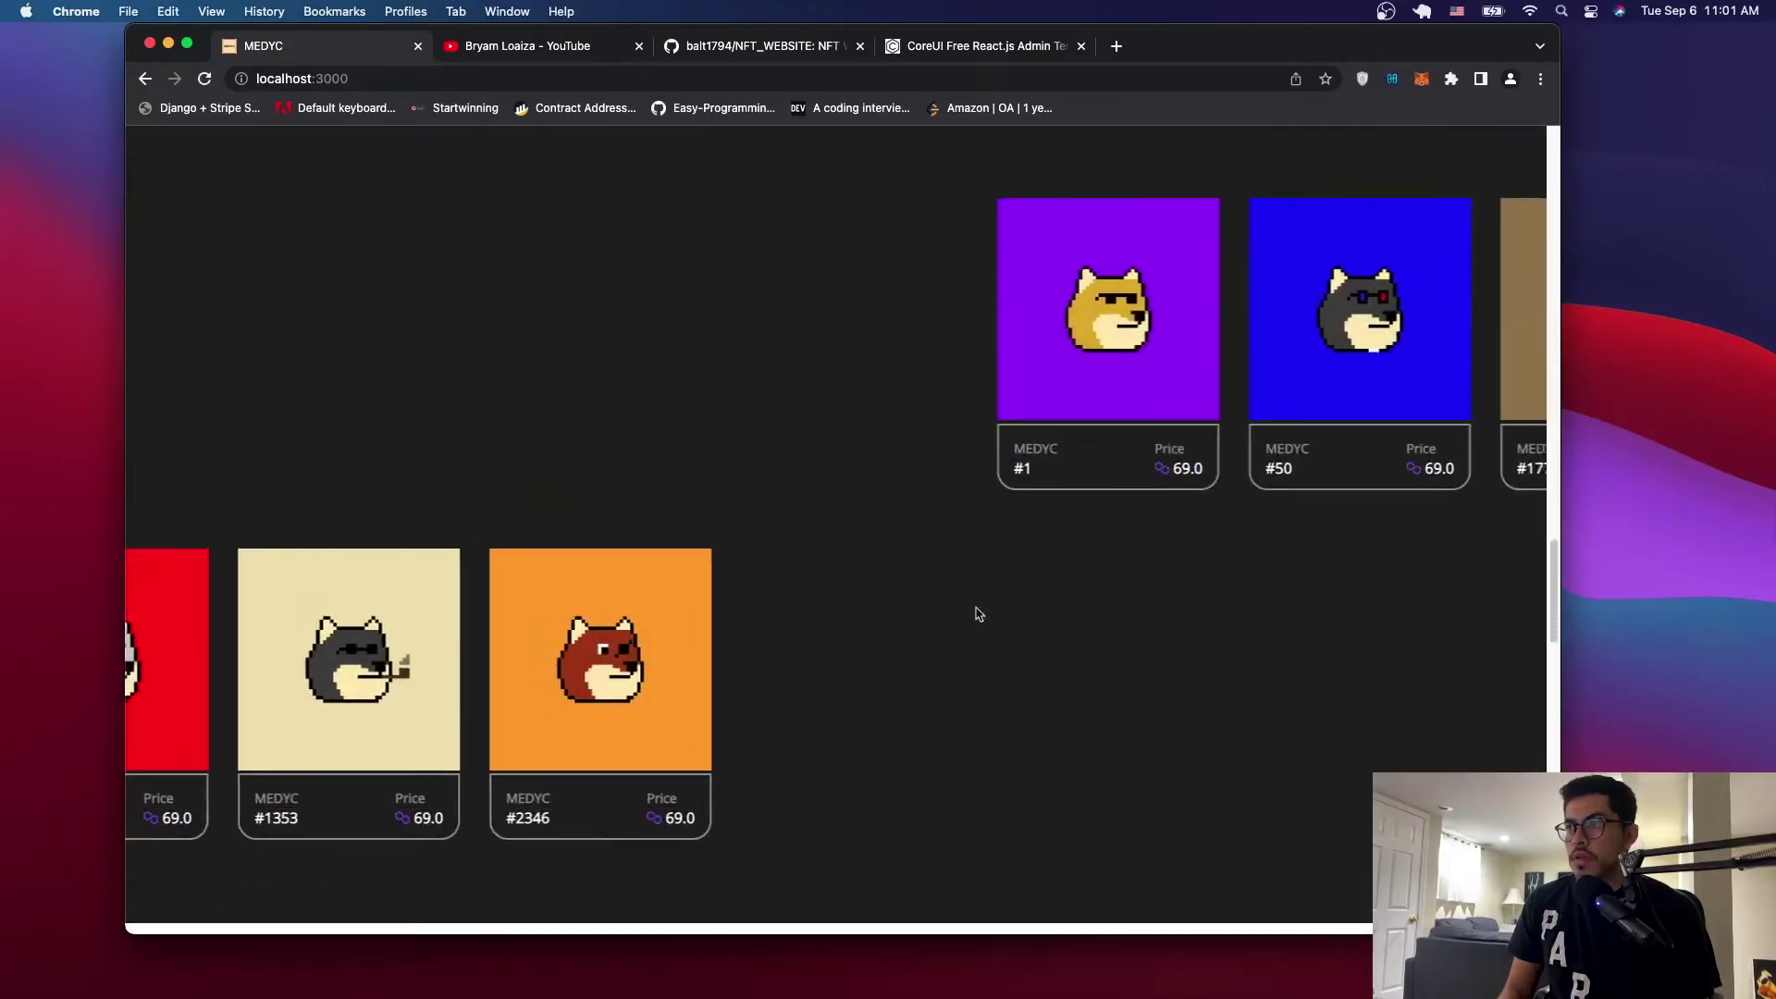
{"action": "scroll", "coordinate": [974, 610], "scroll_direction": "down", "scroll_amount": 5}
{"action": "scroll", "coordinate": [975, 610], "scroll_direction": "up", "scroll_amount": 5}
{"action": "scroll", "coordinate": [976, 610], "scroll_direction": "up", "scroll_amount": 5}
{"action": "scroll", "coordinate": [975, 611], "scroll_direction": "up", "scroll_amount": 5}
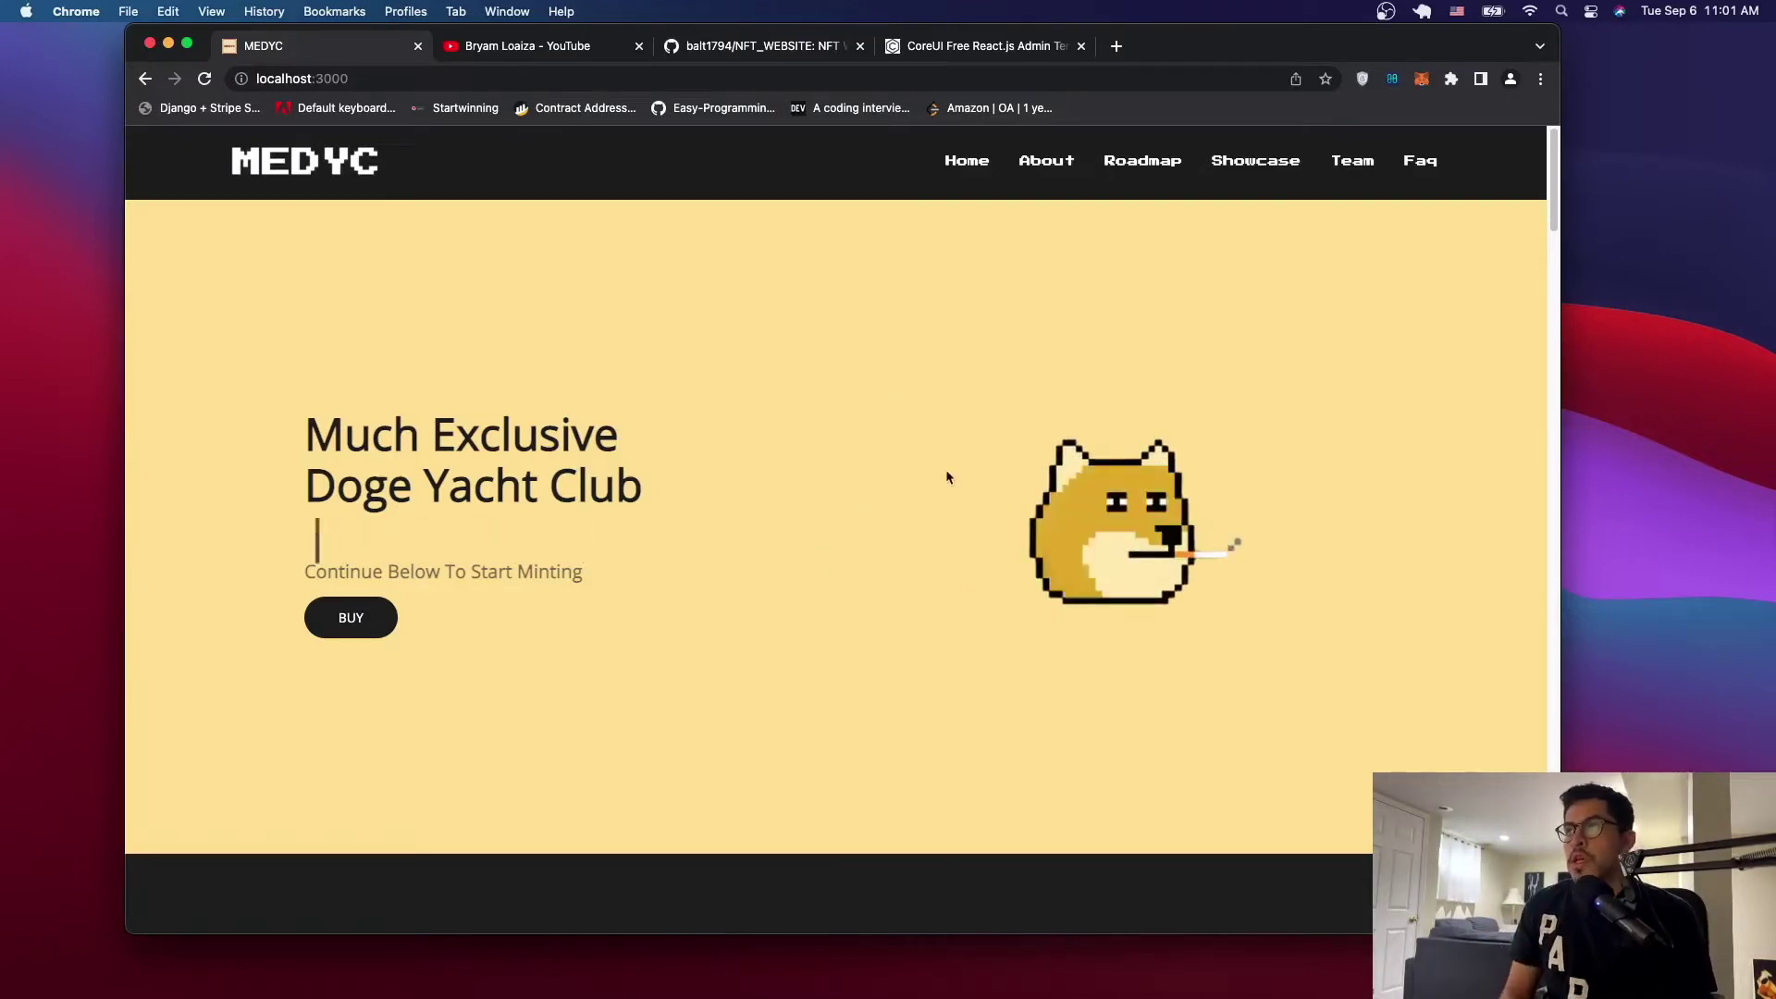
{"action": "scroll", "coordinate": [962, 595], "scroll_direction": "down", "scroll_amount": 5}
{"action": "scroll", "coordinate": [1026, 555], "scroll_direction": "up", "scroll_amount": 3}
{"action": "scroll", "coordinate": [1074, 348], "scroll_direction": "up", "scroll_amount": 2}
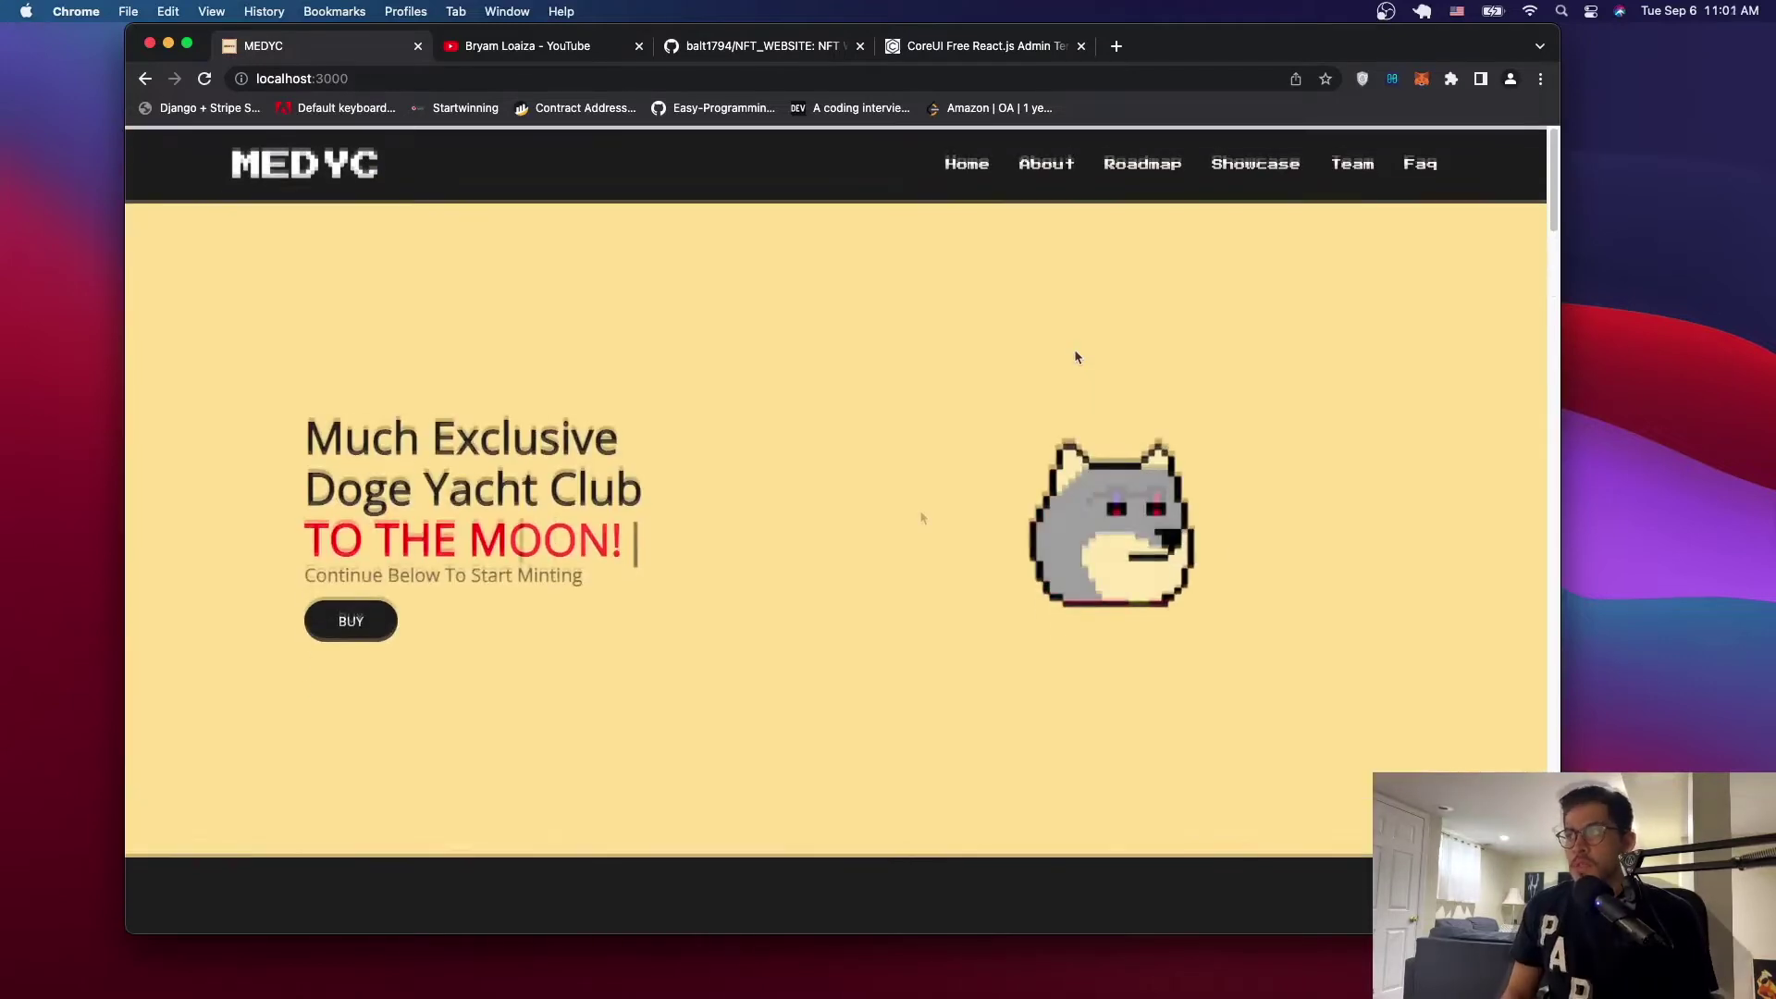
{"action": "scroll", "coordinate": [908, 619], "scroll_direction": "down", "scroll_amount": 3}
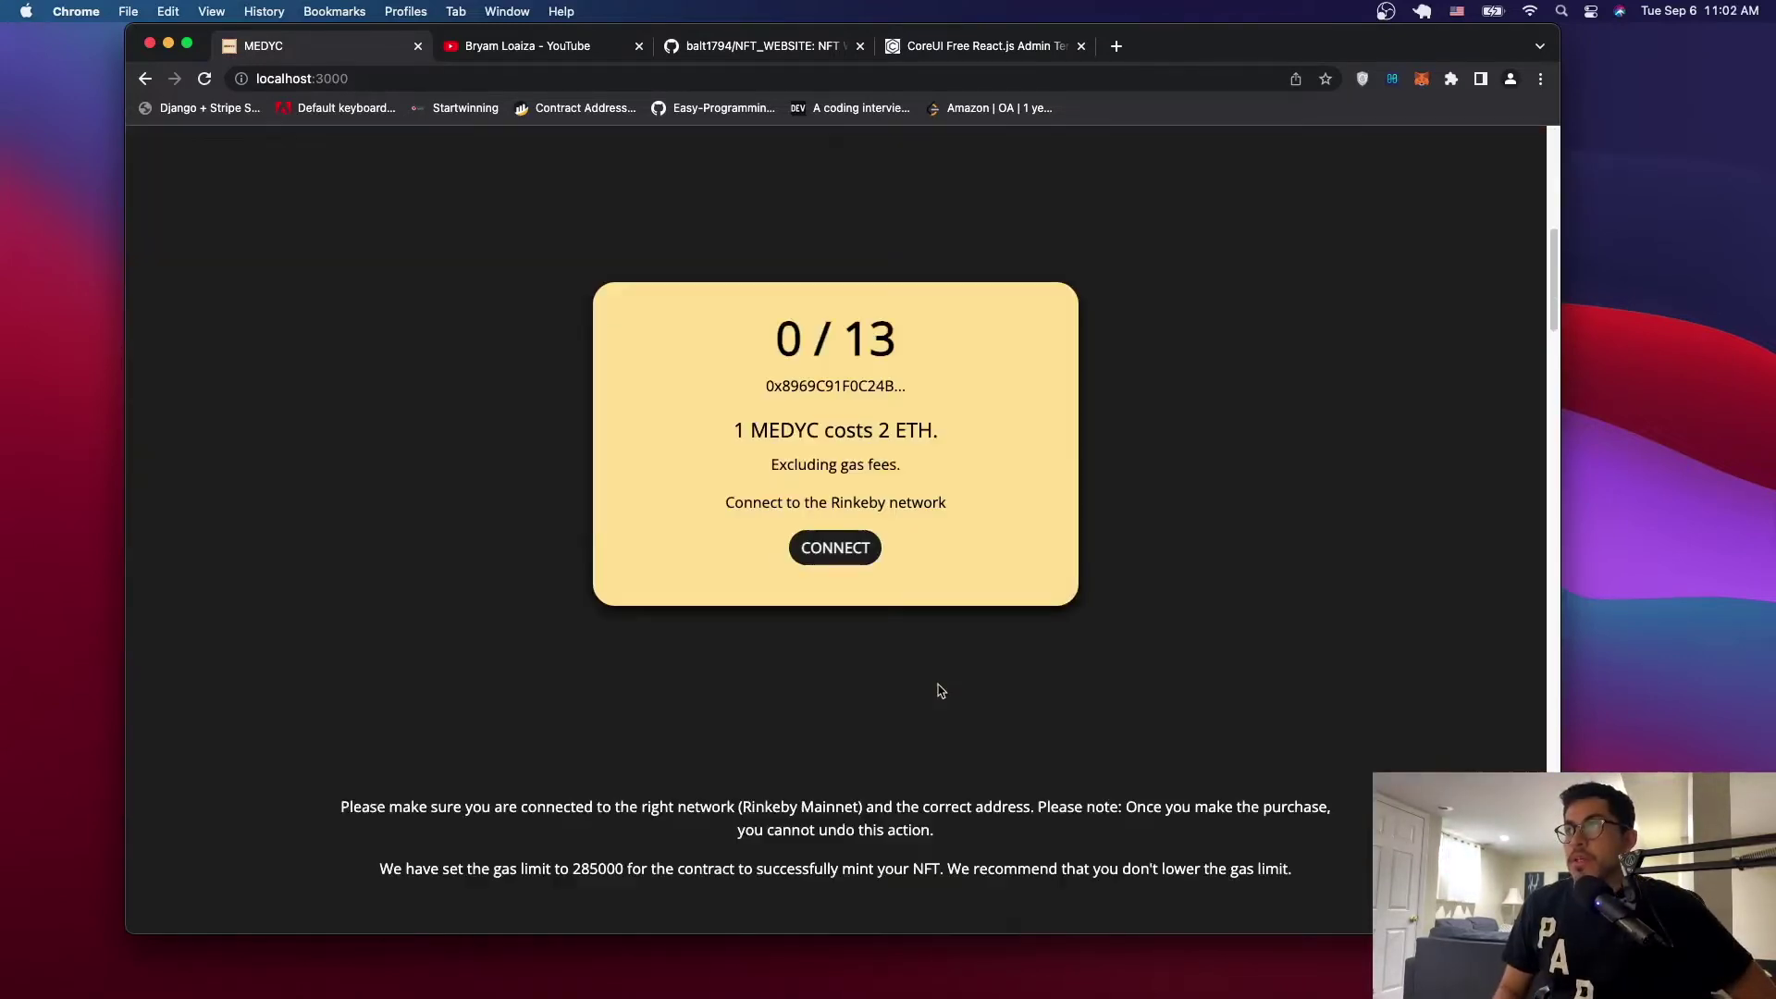
{"action": "scroll", "coordinate": [940, 691], "scroll_direction": "down", "scroll_amount": 2}
{"action": "scroll", "coordinate": [939, 691], "scroll_direction": "up", "scroll_amount": 7}
{"action": "scroll", "coordinate": [937, 683], "scroll_direction": "up", "scroll_amount": 2}
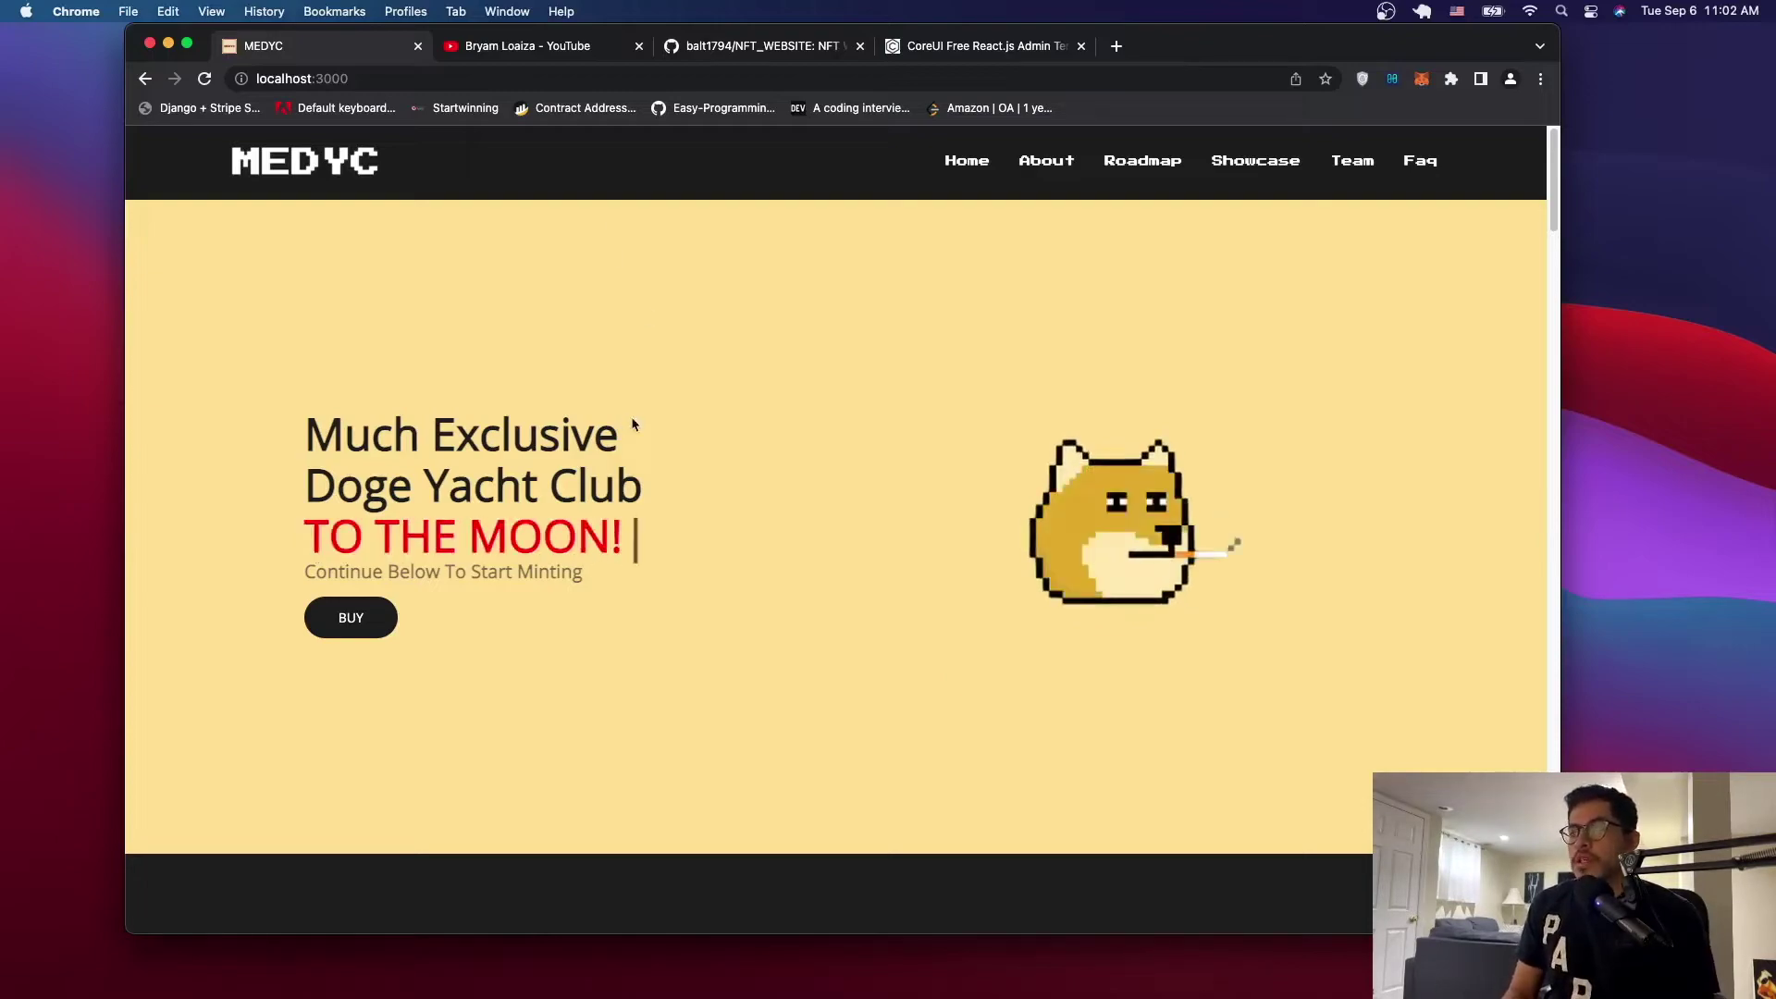
{"action": "left_click", "coordinate": [552, 46]}
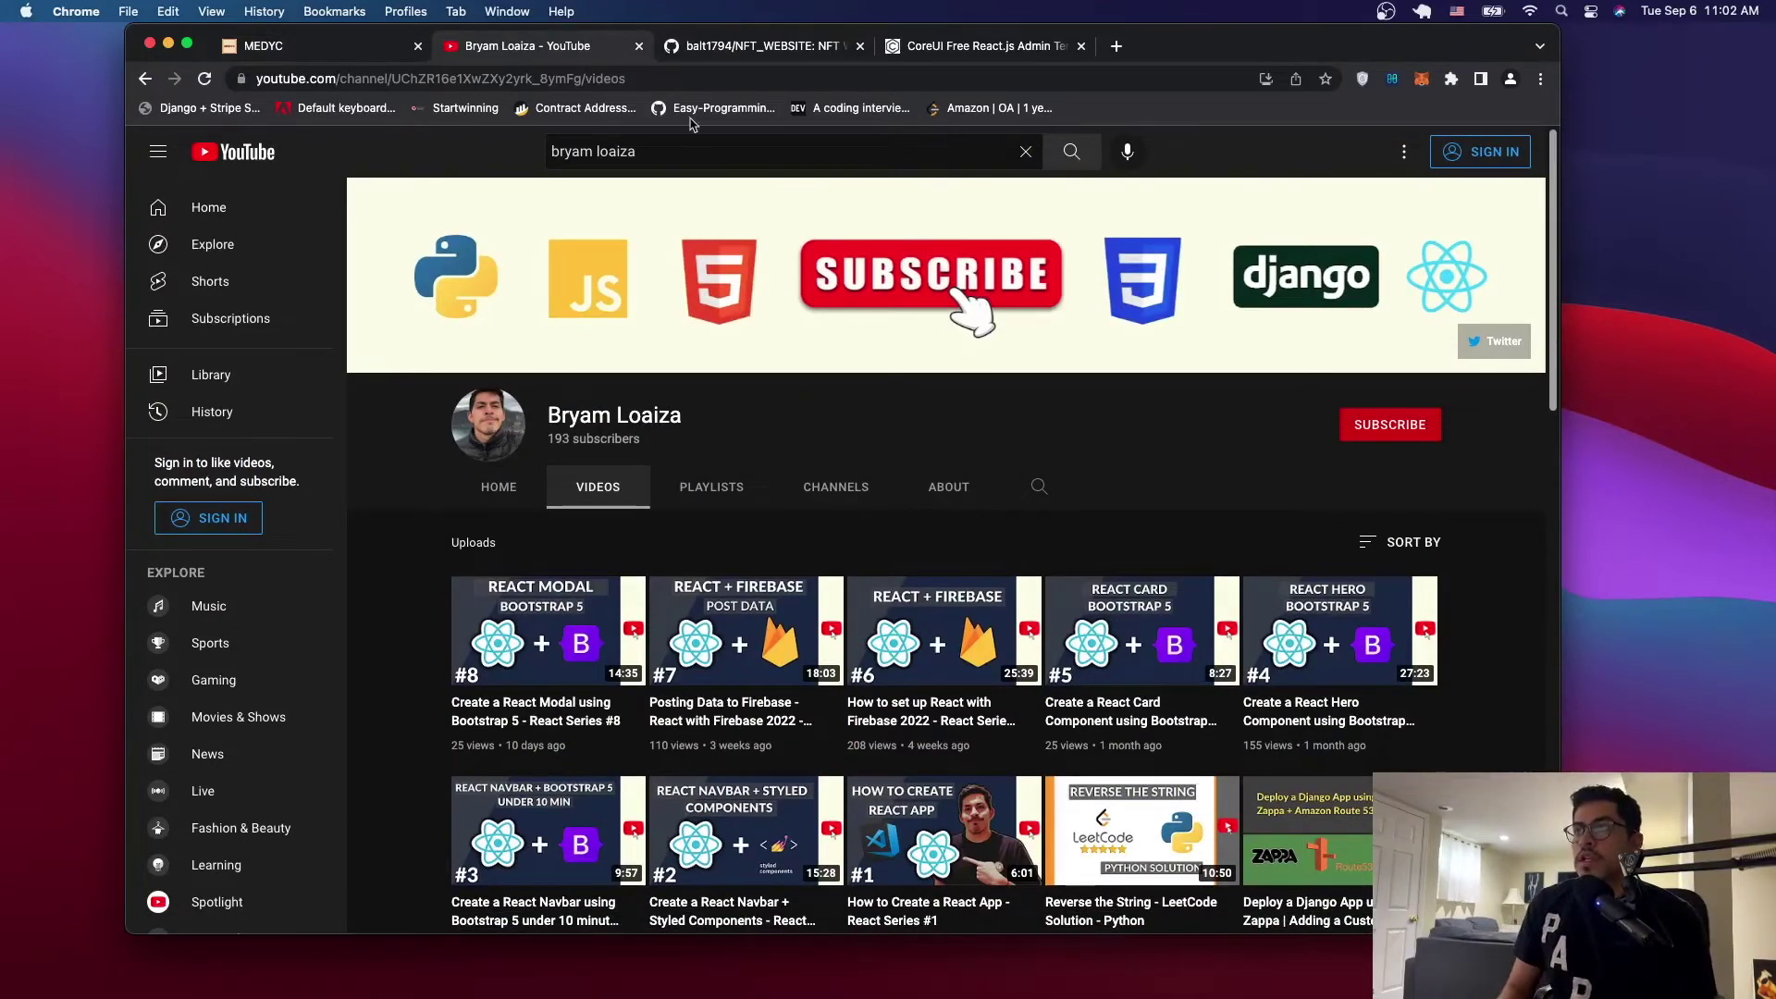
{"action": "left_click", "coordinate": [342, 42]}
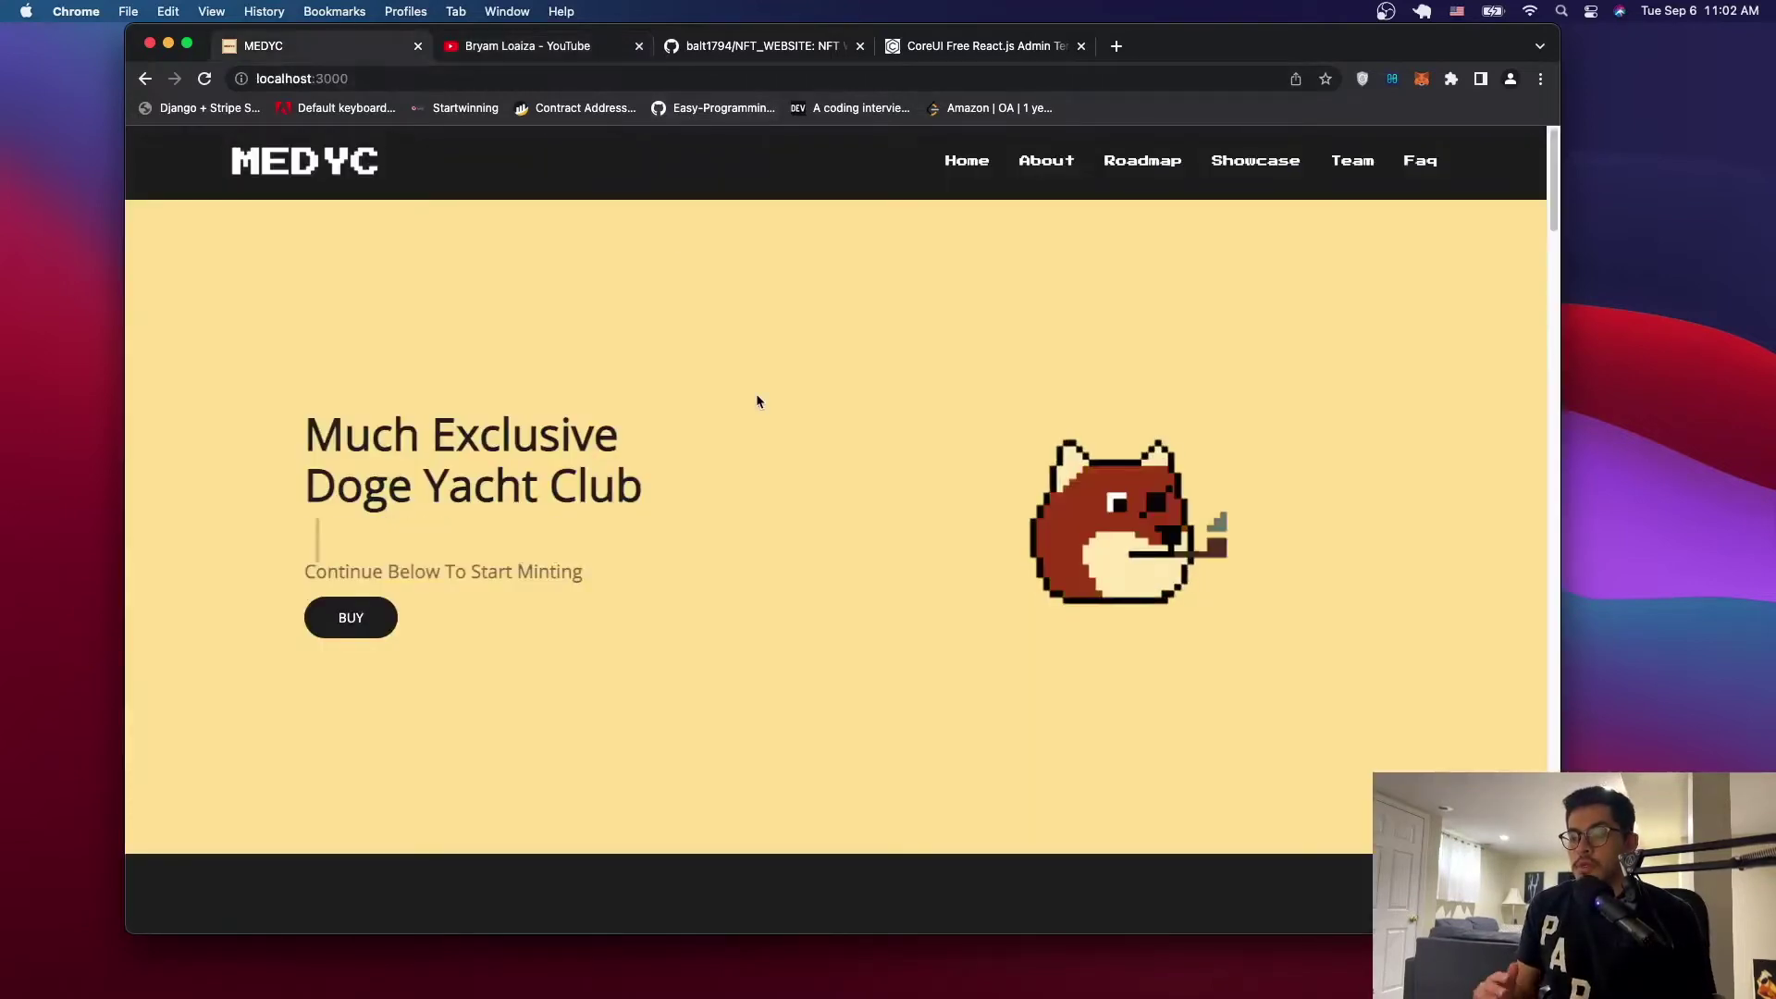
{"action": "left_click", "coordinate": [531, 48]}
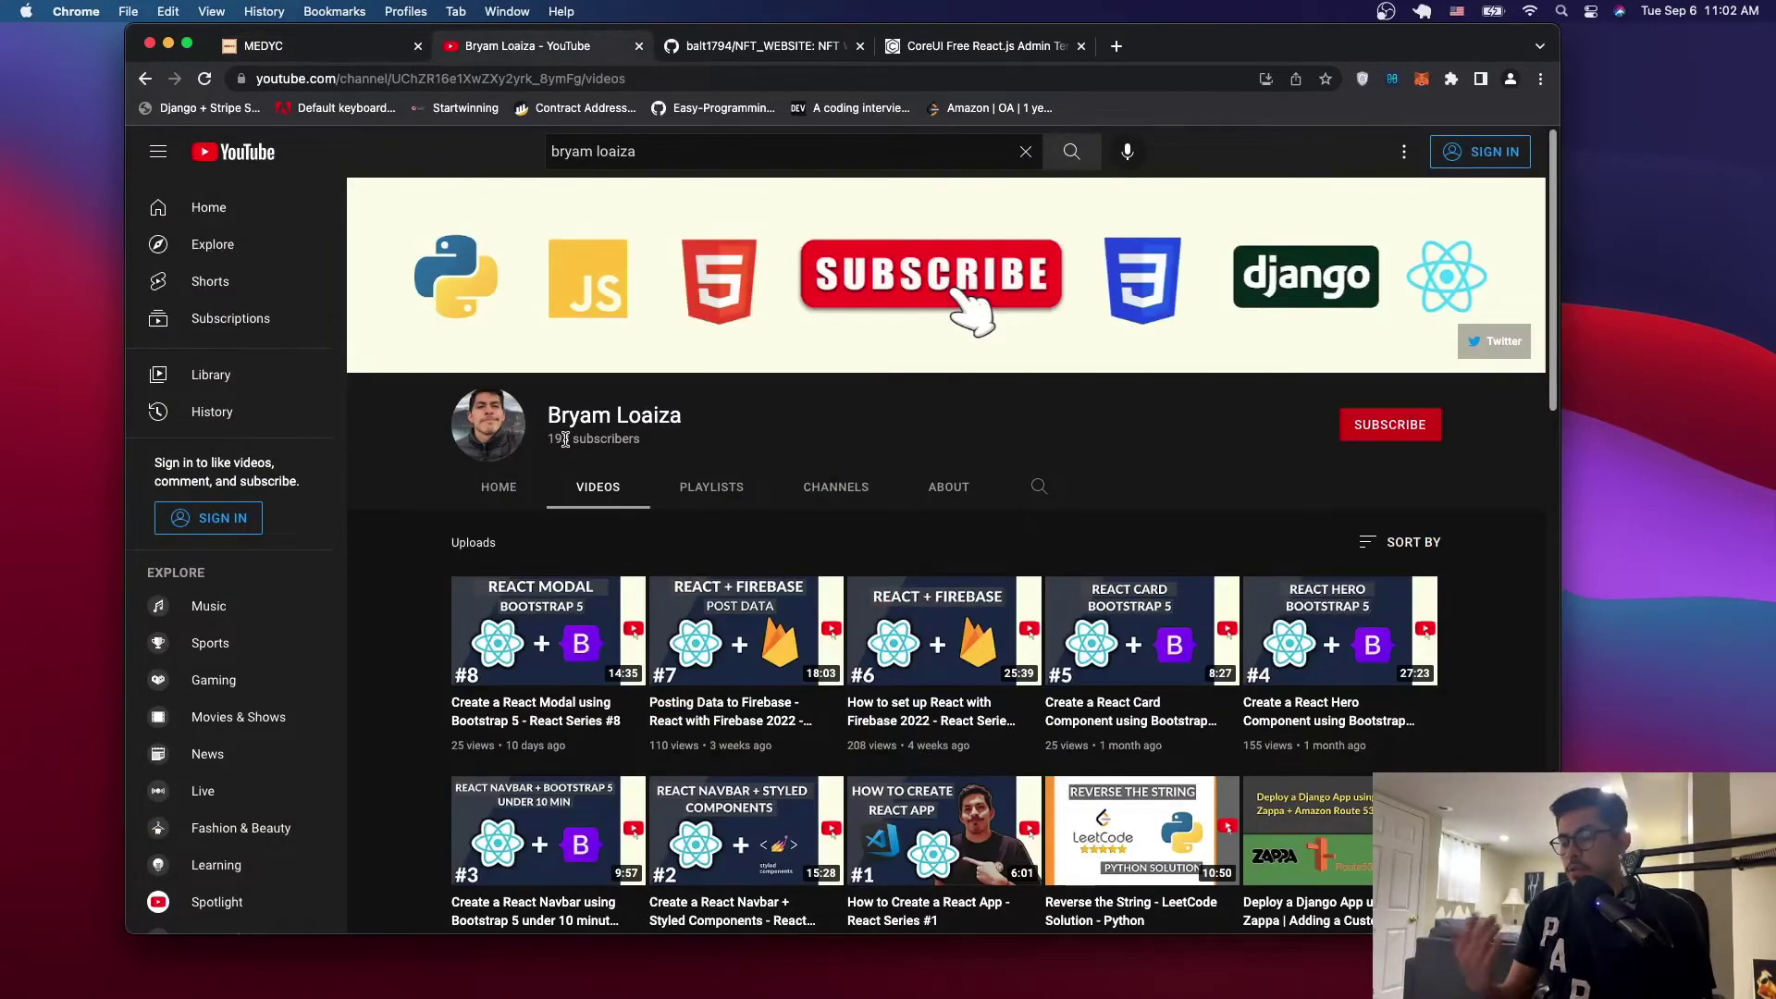
{"action": "left_click", "coordinate": [338, 46]}
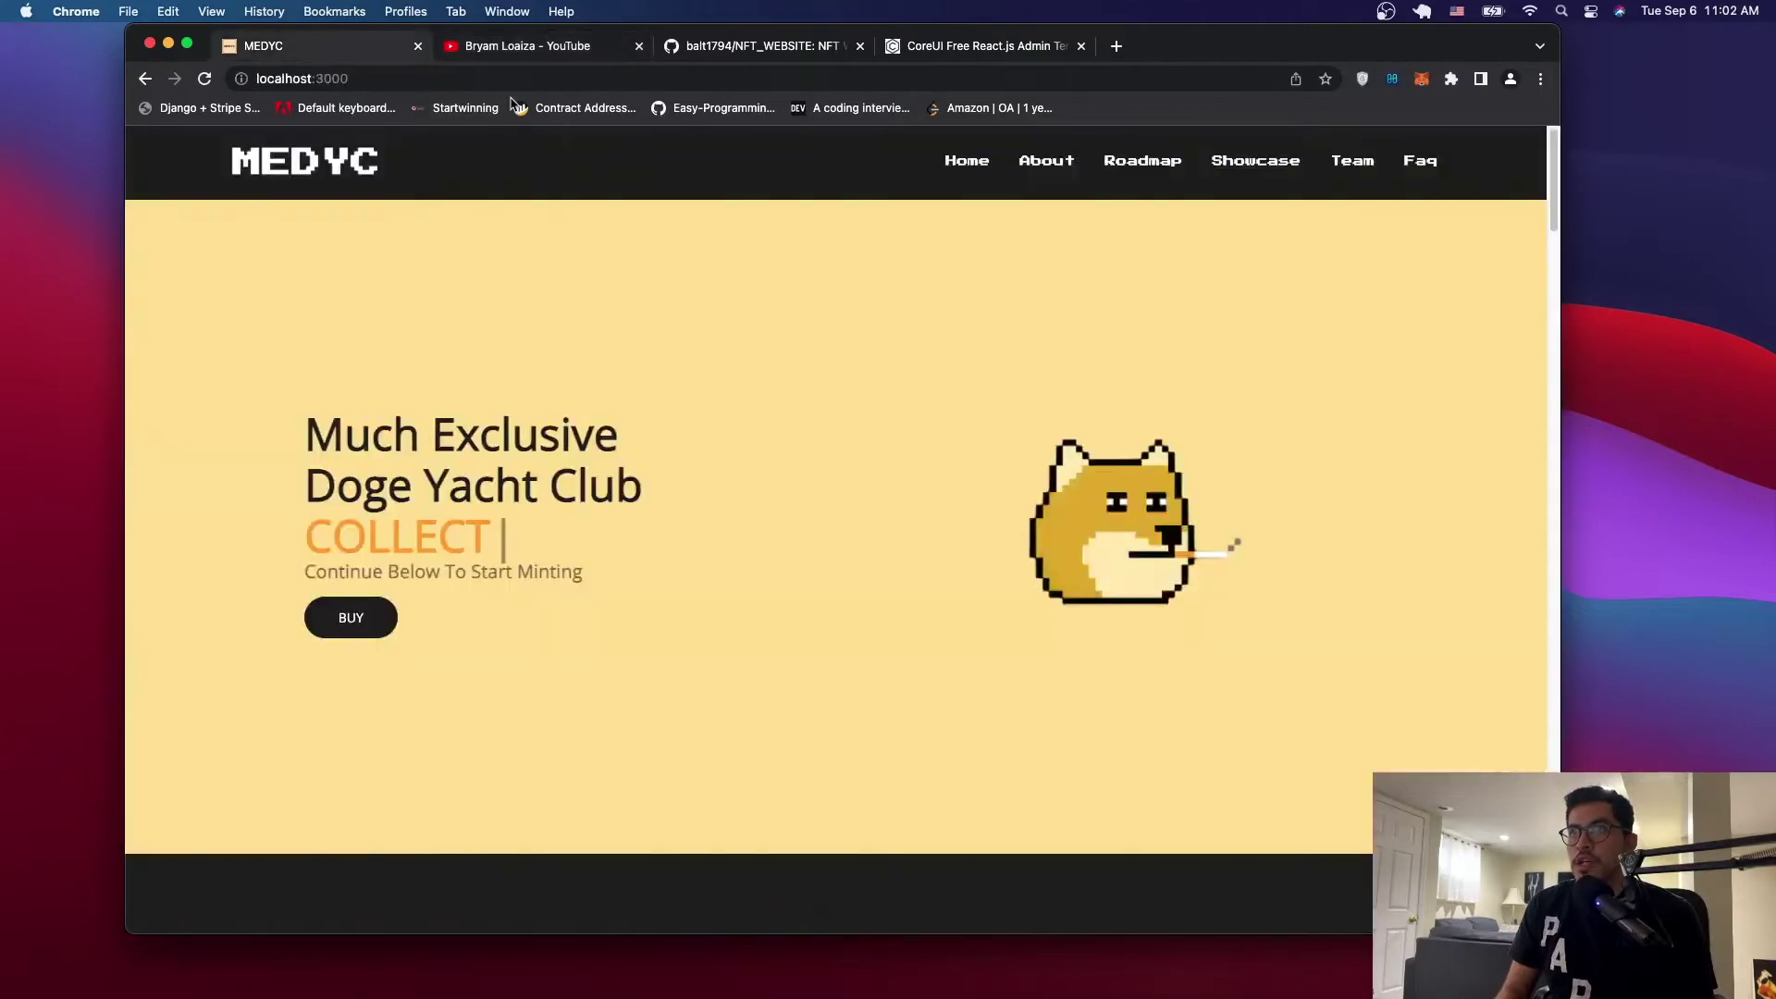
{"action": "left_click", "coordinate": [540, 46]}
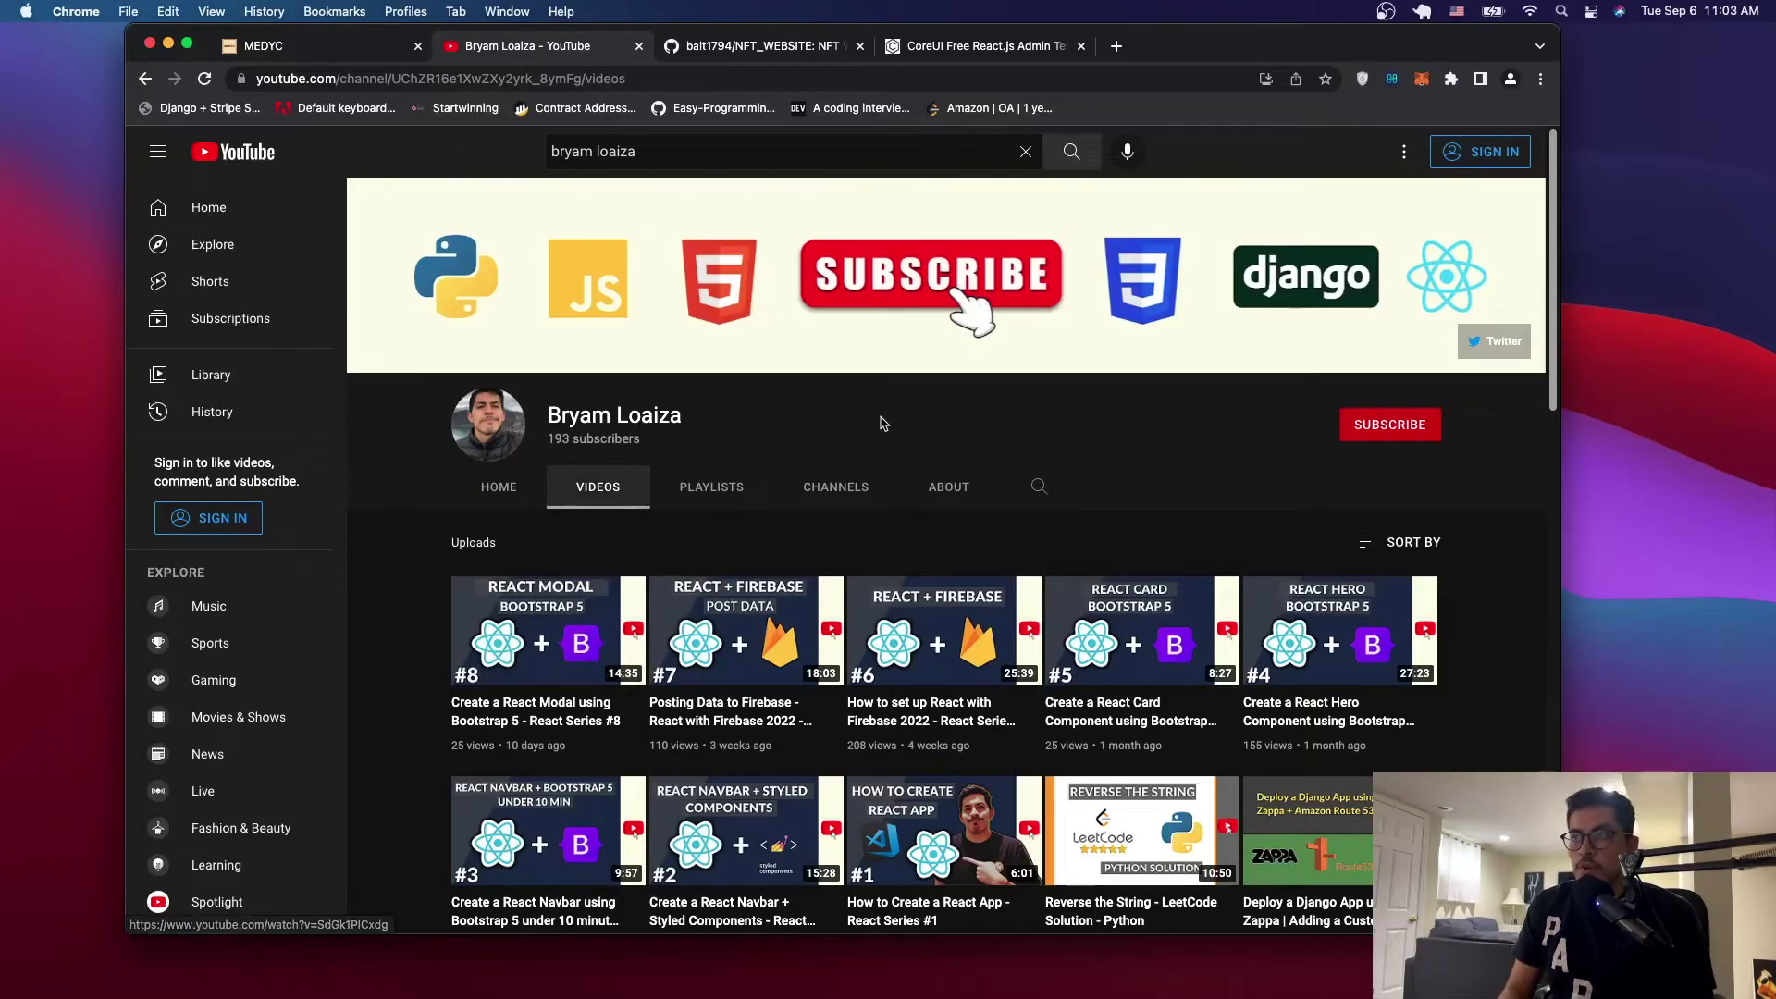
{"action": "left_click", "coordinate": [324, 50]}
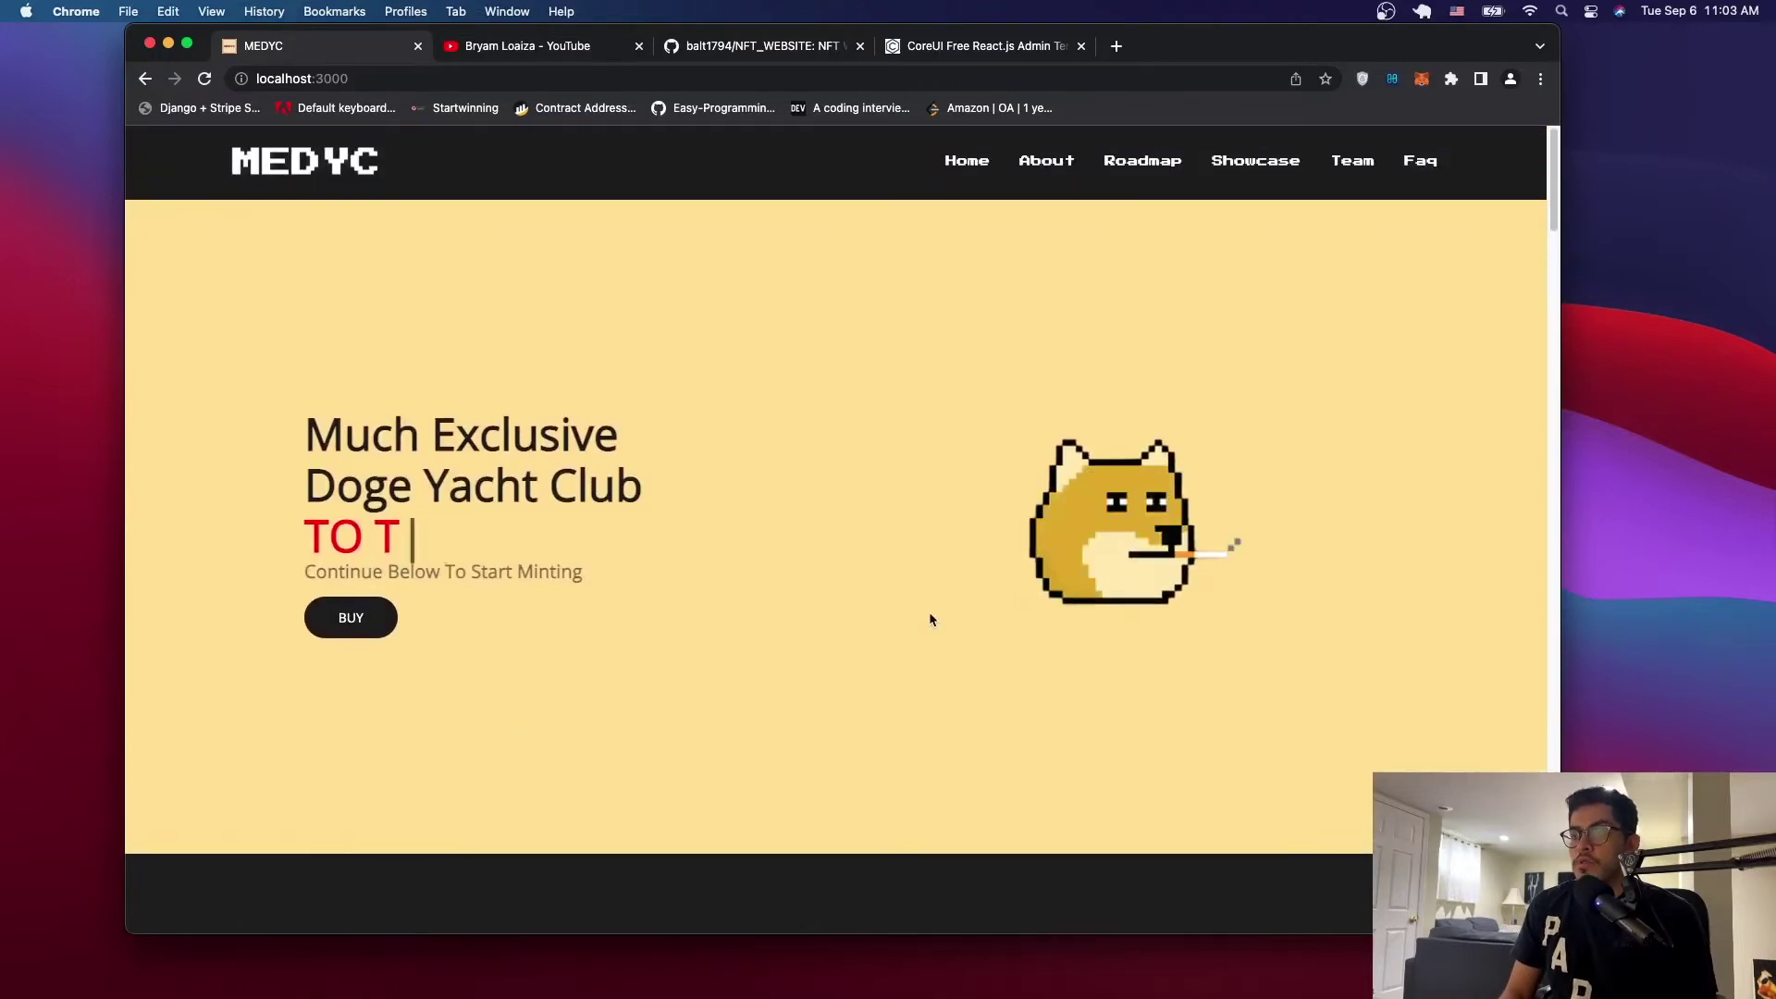
{"action": "scroll", "coordinate": [1093, 692], "scroll_direction": "down", "scroll_amount": 5}
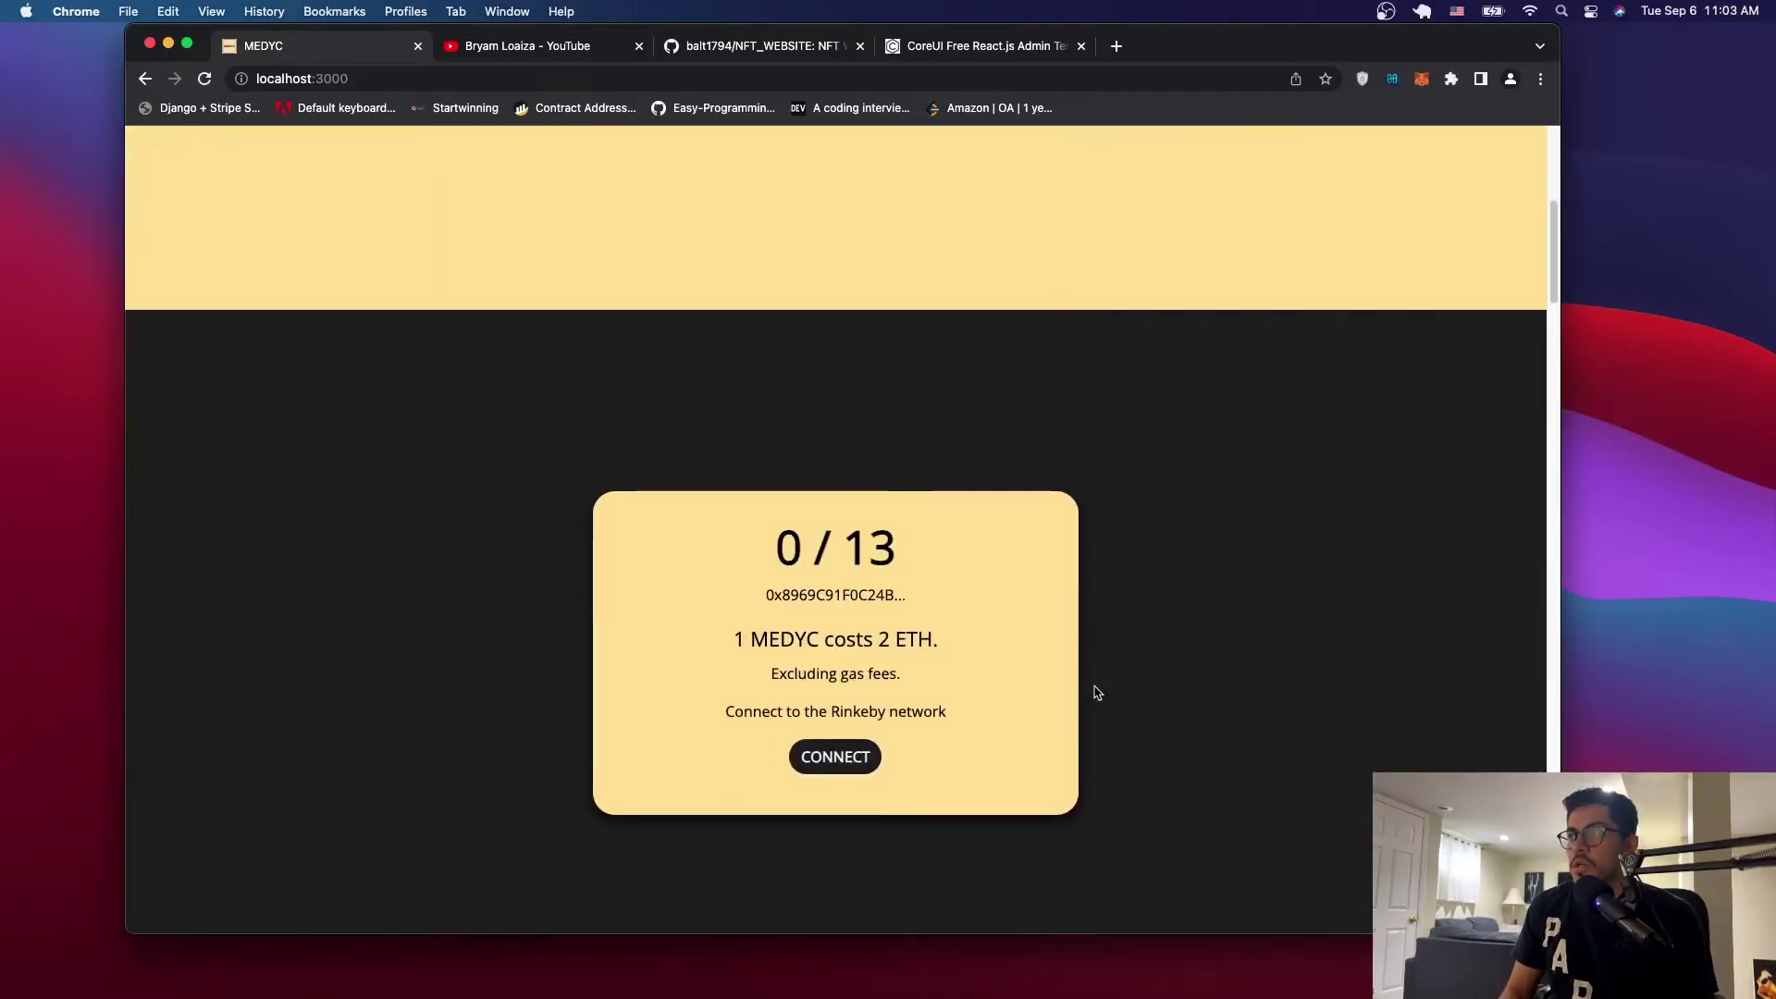
{"action": "scroll", "coordinate": [1093, 691], "scroll_direction": "up", "scroll_amount": 3}
{"action": "scroll", "coordinate": [1139, 421], "scroll_direction": "up", "scroll_amount": 2}
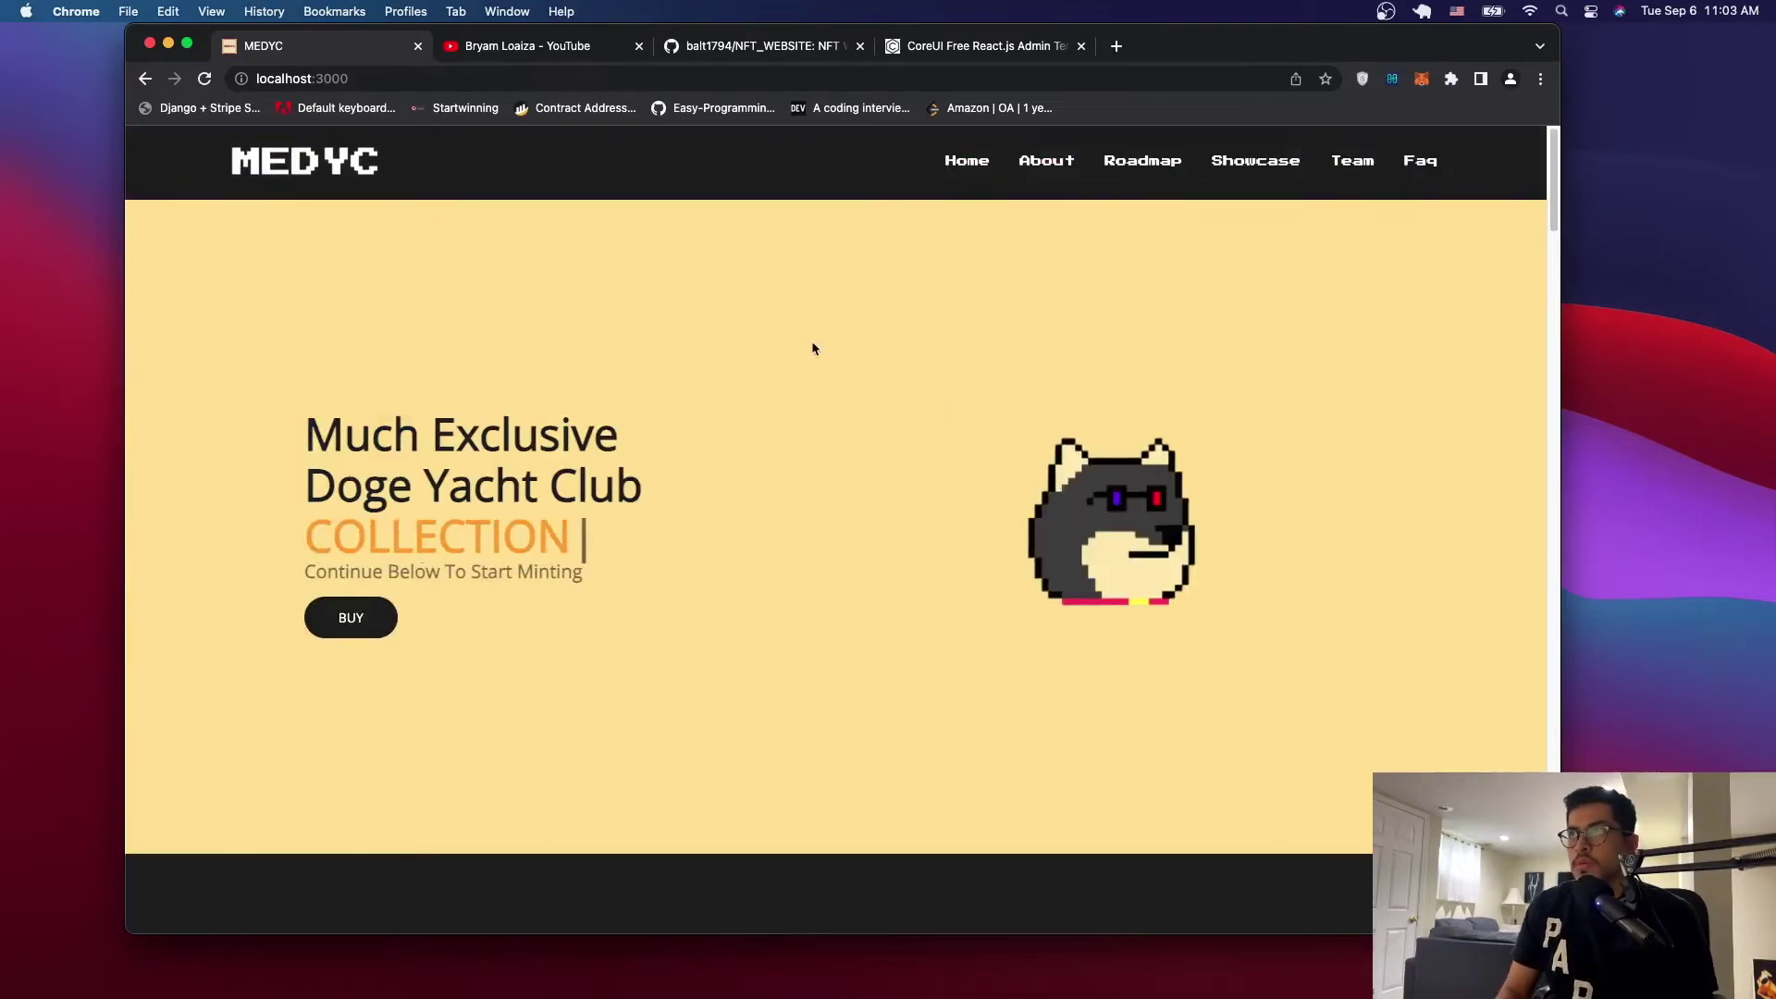
{"action": "scroll", "coordinate": [811, 575], "scroll_direction": "down", "scroll_amount": 3}
{"action": "scroll", "coordinate": [812, 574], "scroll_direction": "up", "scroll_amount": 3}
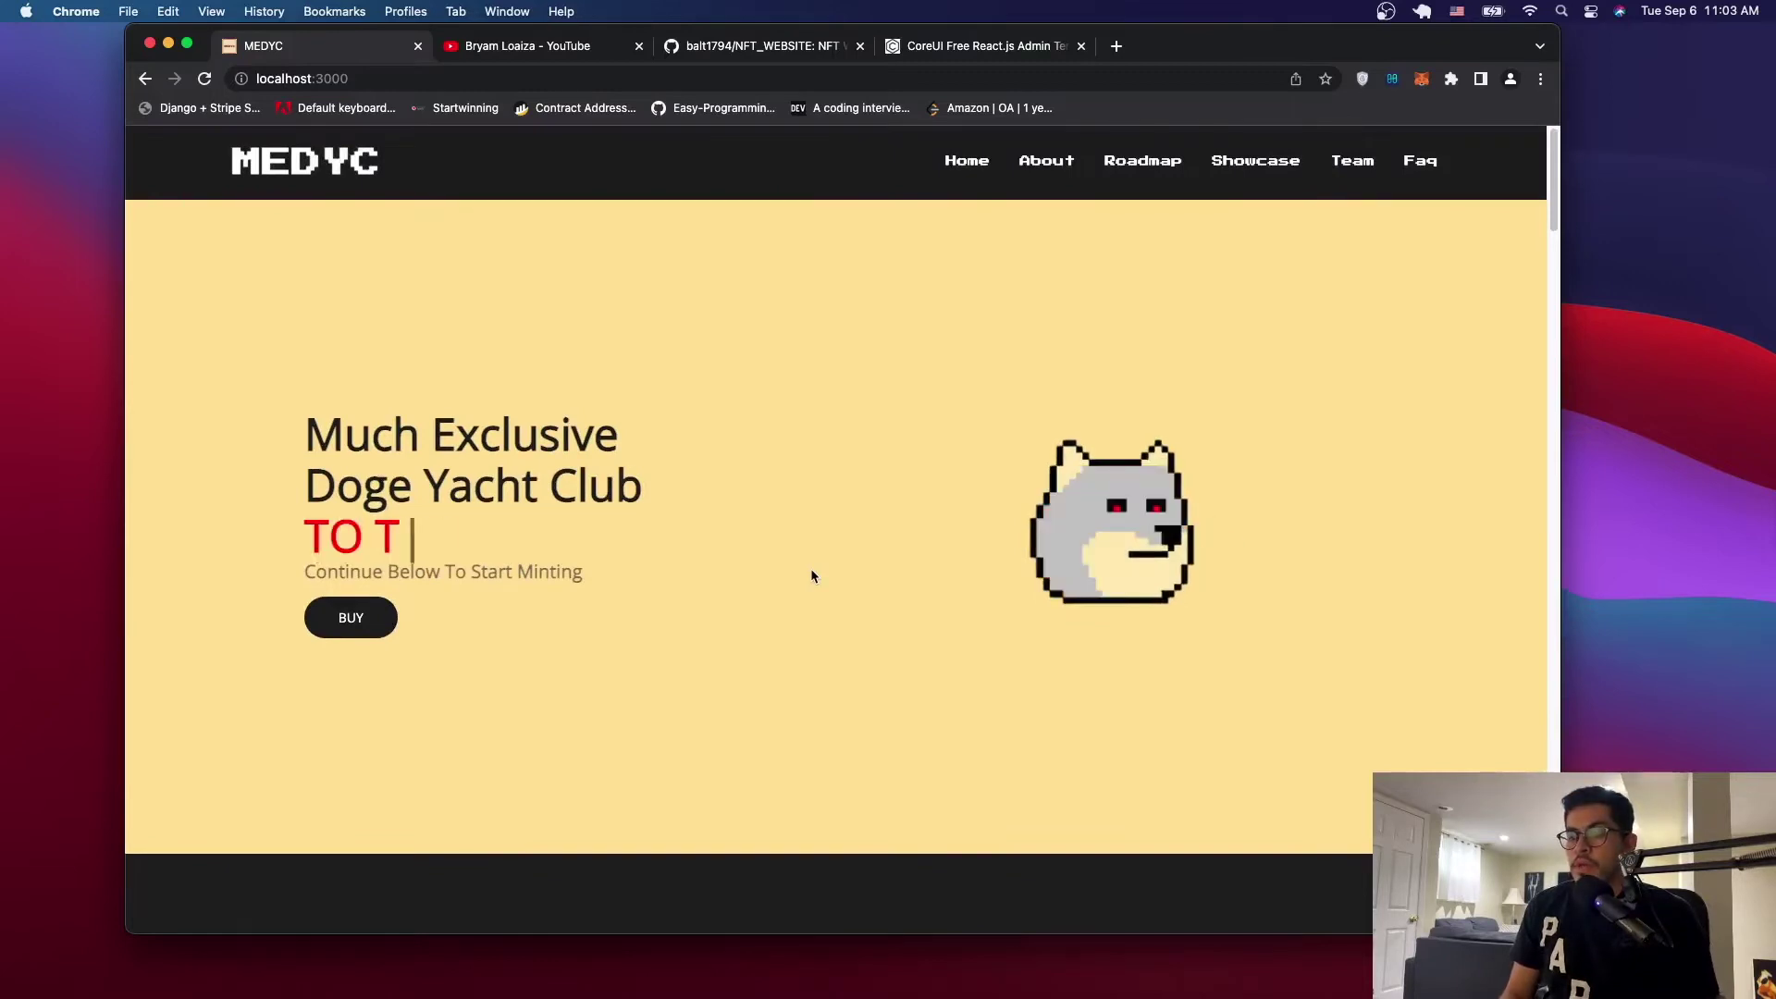
Visit the YouTube channel tab again, then return to the MEDYC landing page.
{"action": "left_click", "coordinate": [521, 51]}
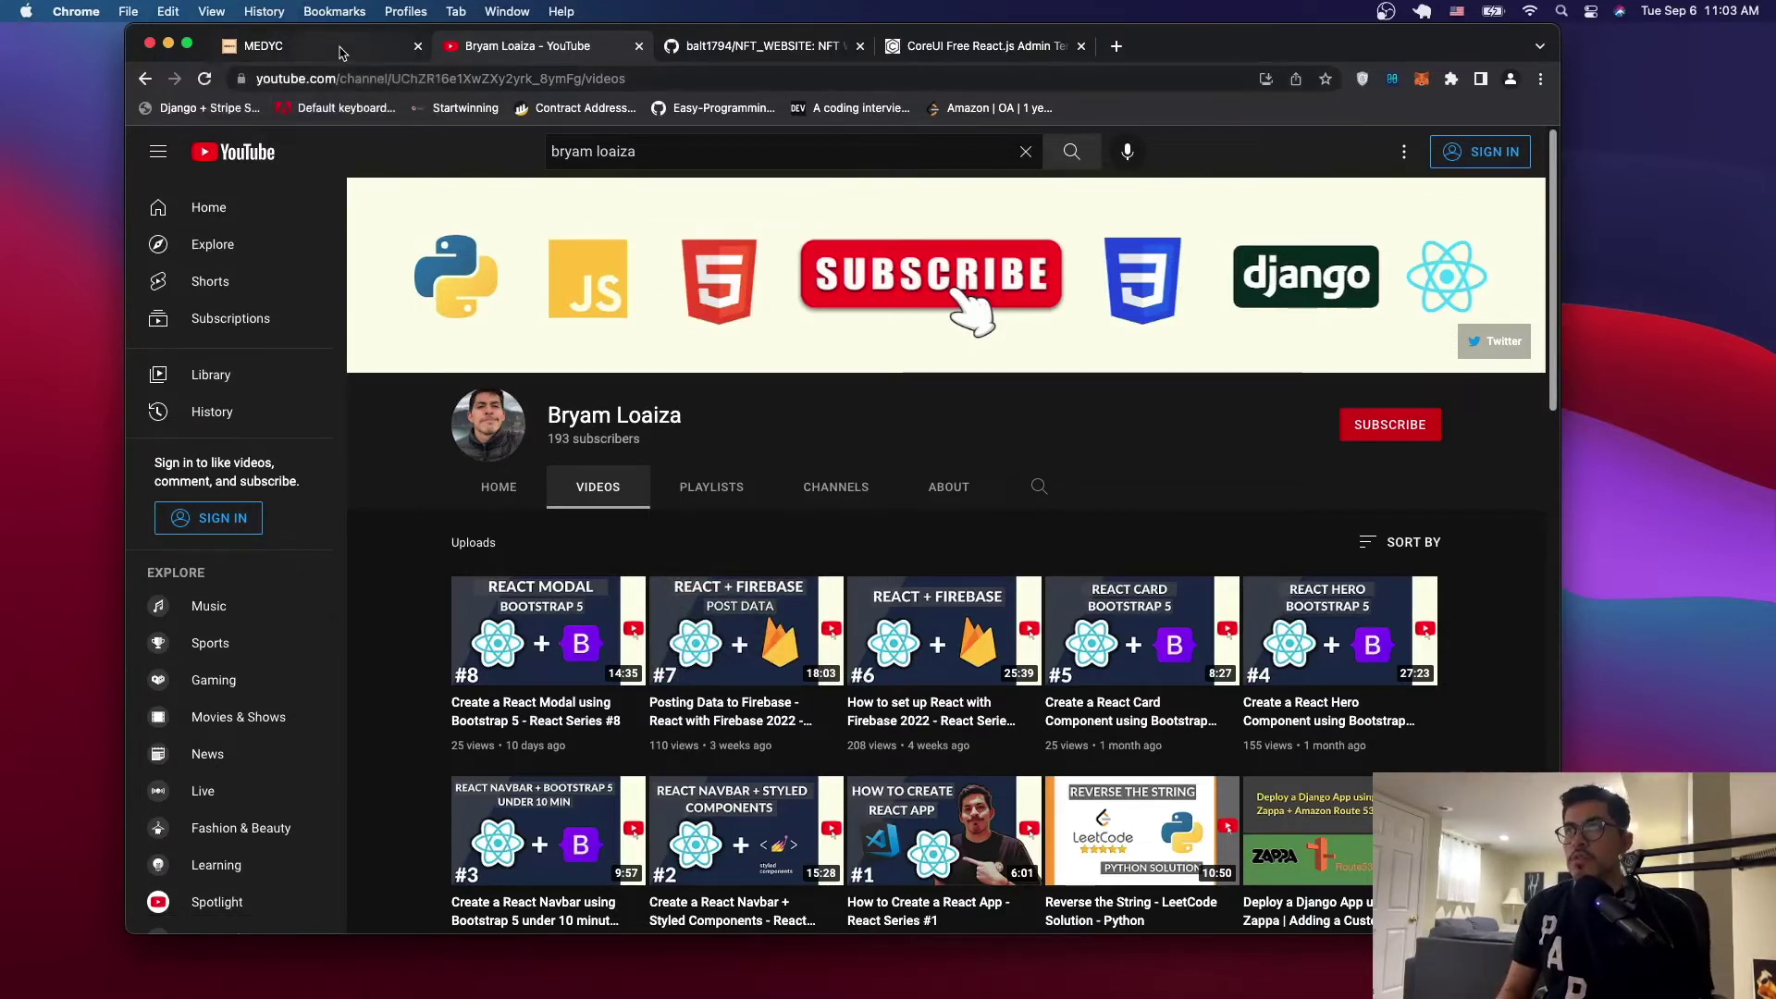
{"action": "left_click", "coordinate": [314, 44]}
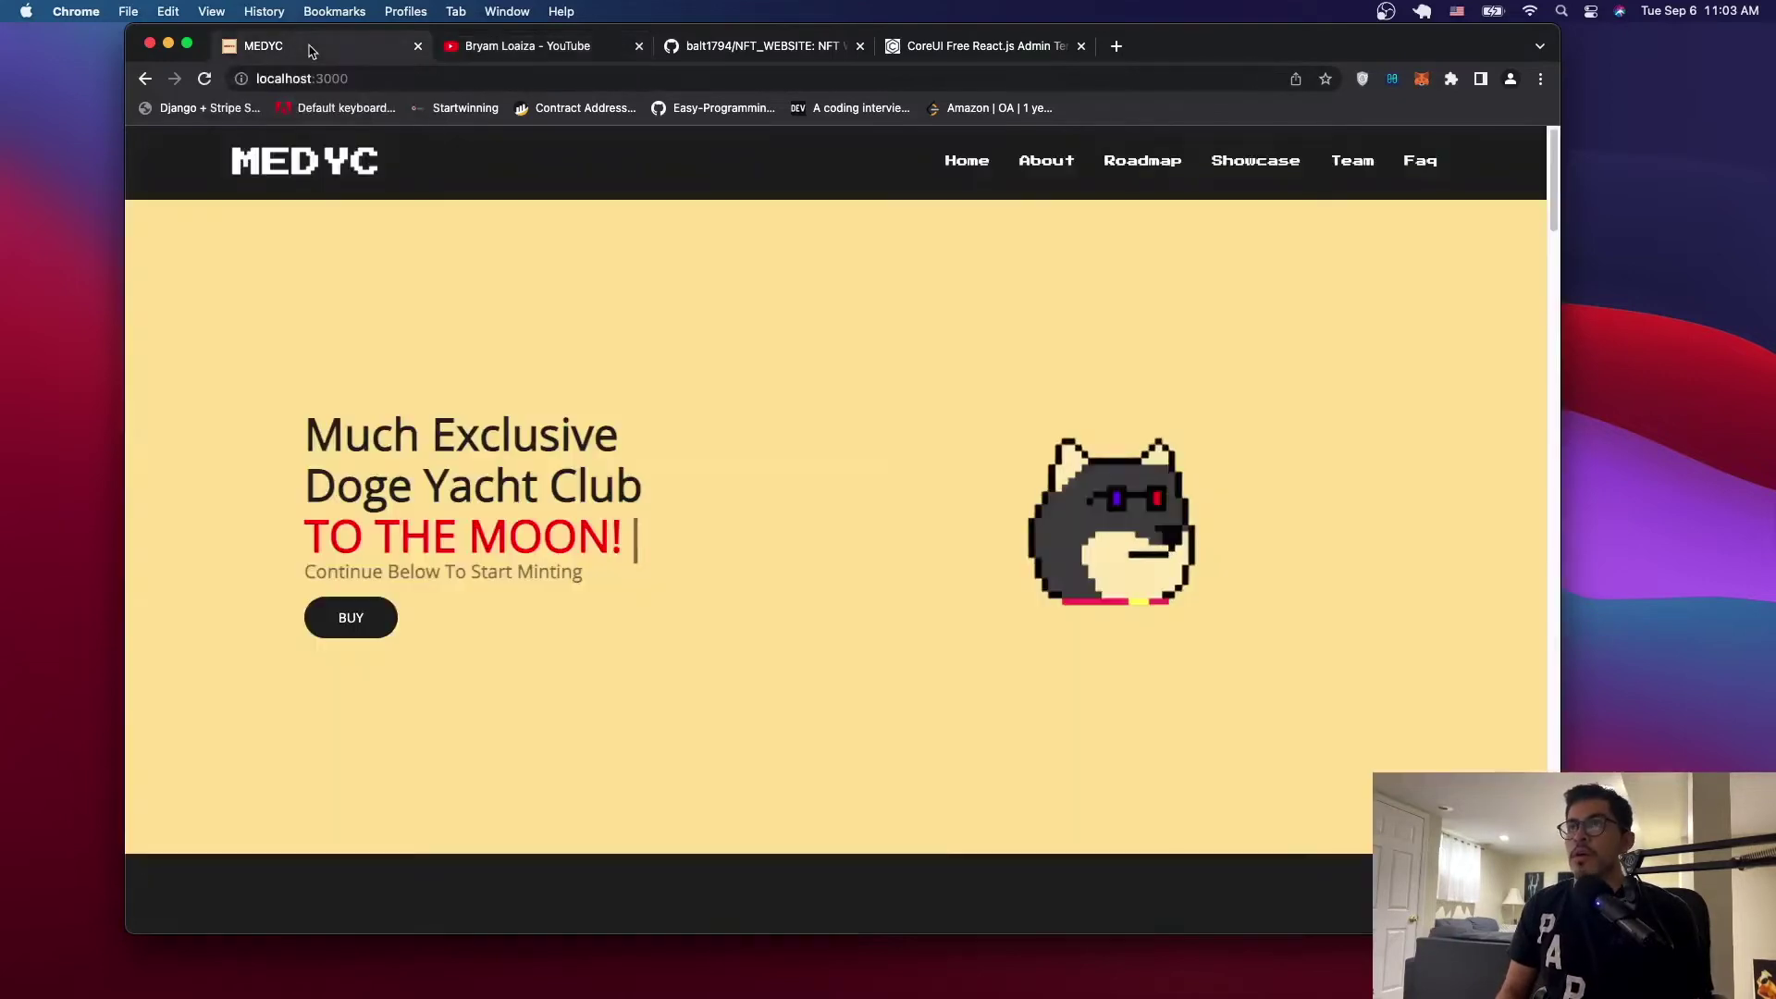
{"action": "scroll", "coordinate": [905, 586], "scroll_direction": "down", "scroll_amount": 1}
{"action": "scroll", "coordinate": [905, 587], "scroll_direction": "down", "scroll_amount": 1}
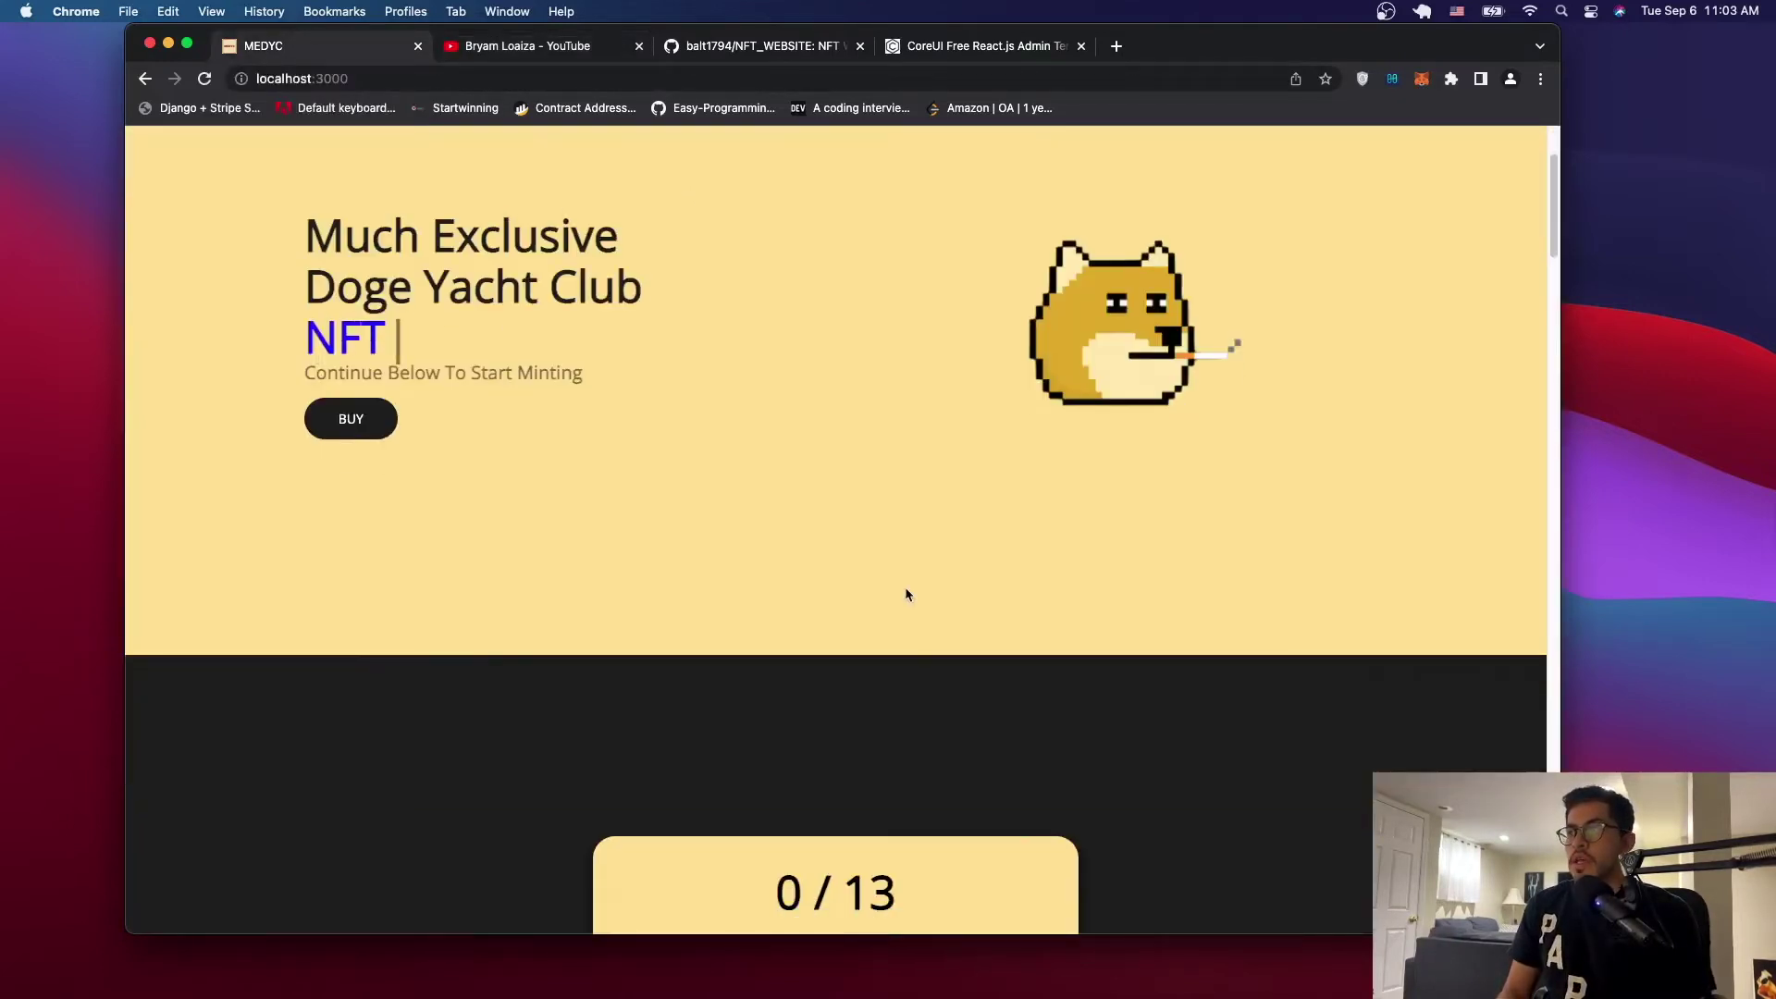
{"action": "scroll", "coordinate": [904, 588], "scroll_direction": "down", "scroll_amount": 3}
{"action": "scroll", "coordinate": [905, 586], "scroll_direction": "down", "scroll_amount": 1}
{"action": "scroll", "coordinate": [904, 587], "scroll_direction": "up", "scroll_amount": 5}
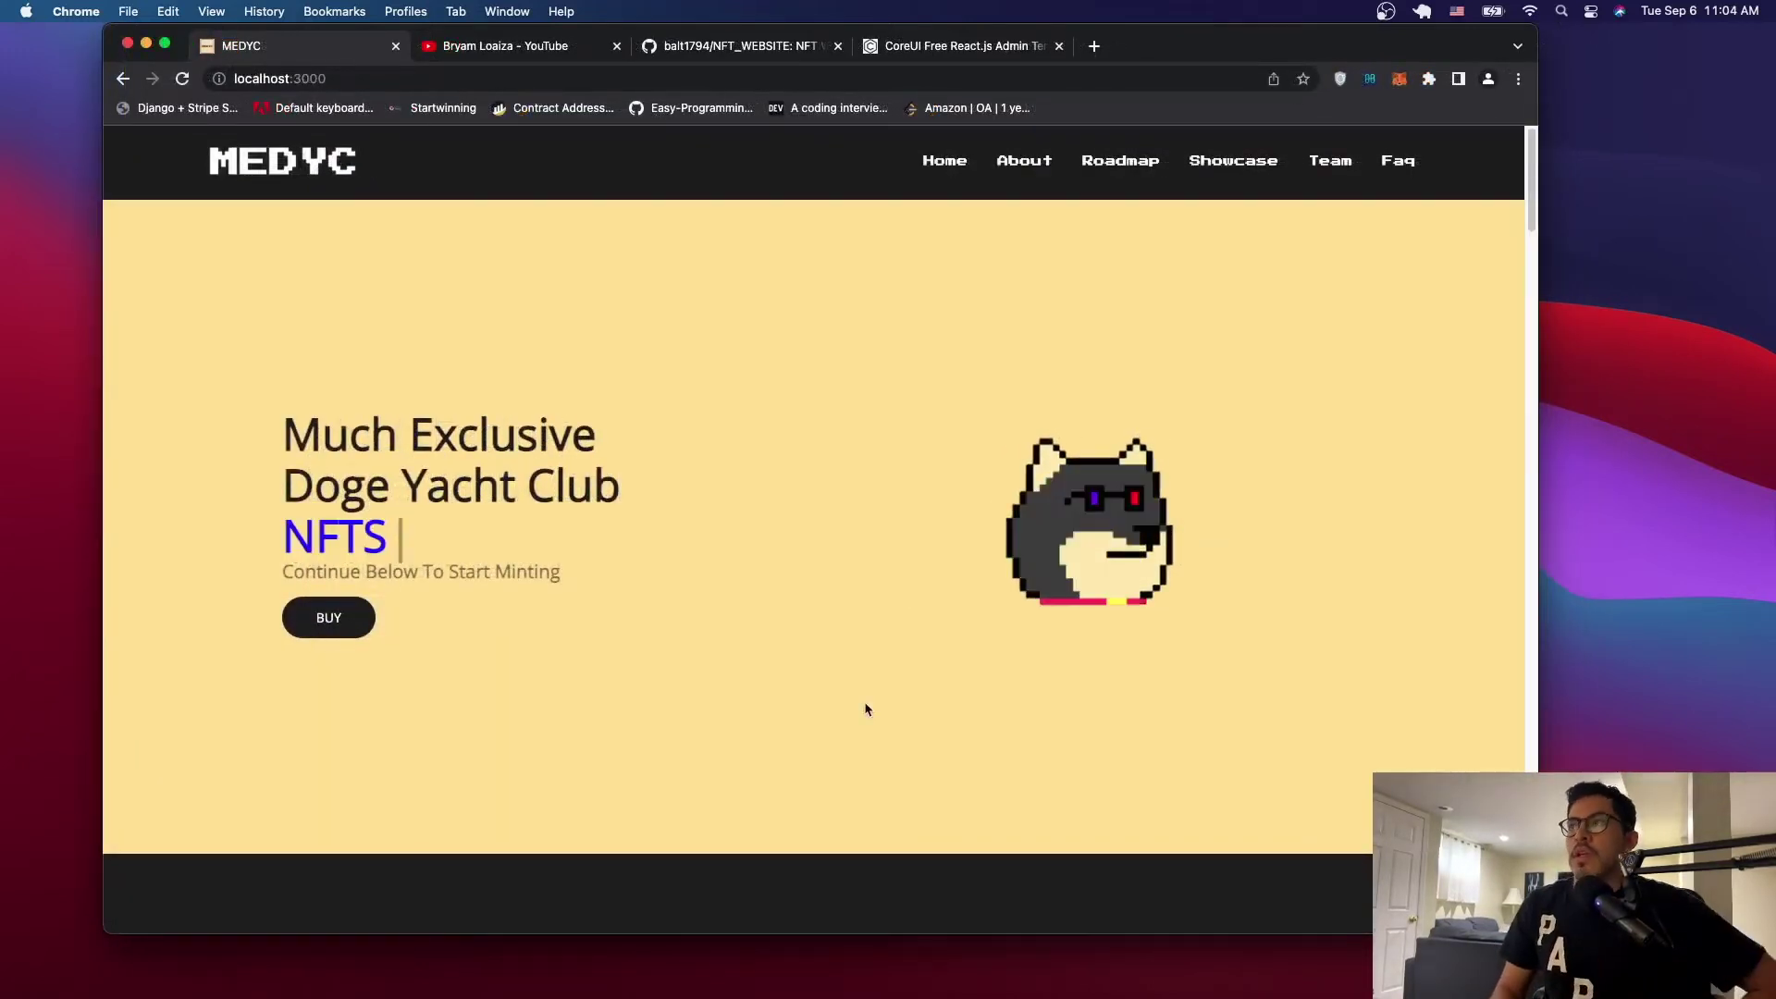
Preview the MEDYC page in DevTools at iPhone SE, then iPhone XR, sizes.
{"action": "key", "text": "super+alt+i"}
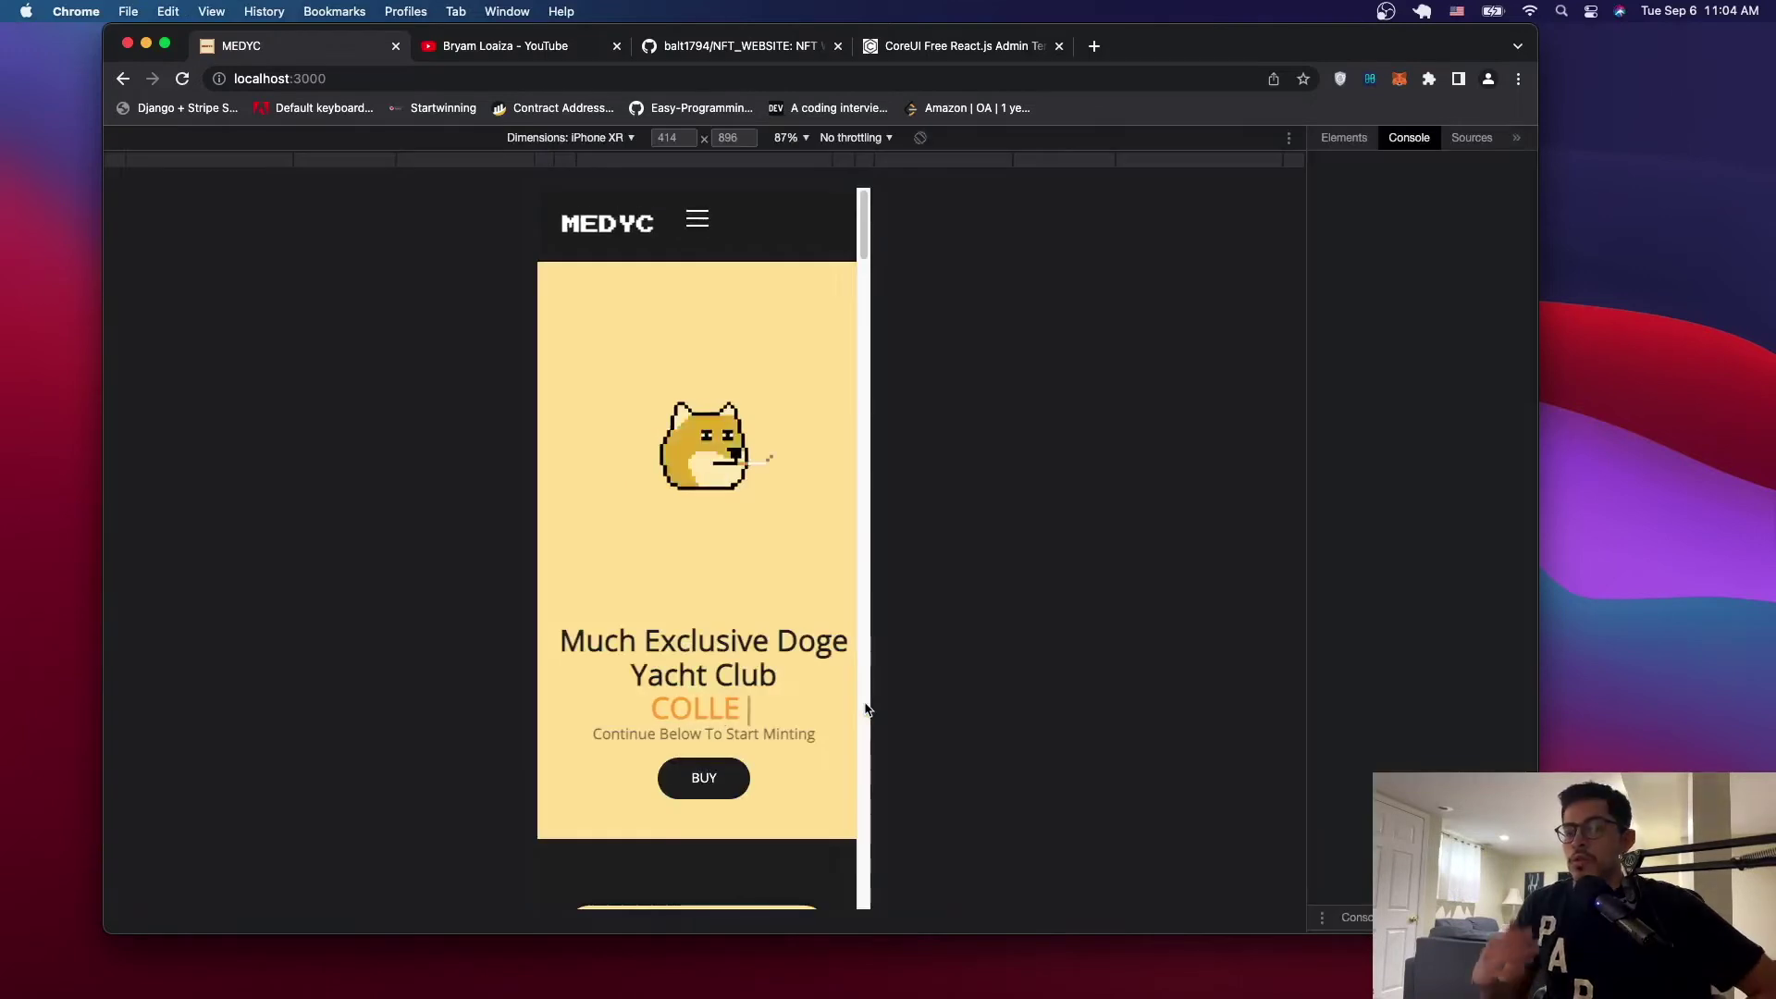
{"action": "left_click", "coordinate": [616, 139]}
{"action": "left_click", "coordinate": [552, 190]}
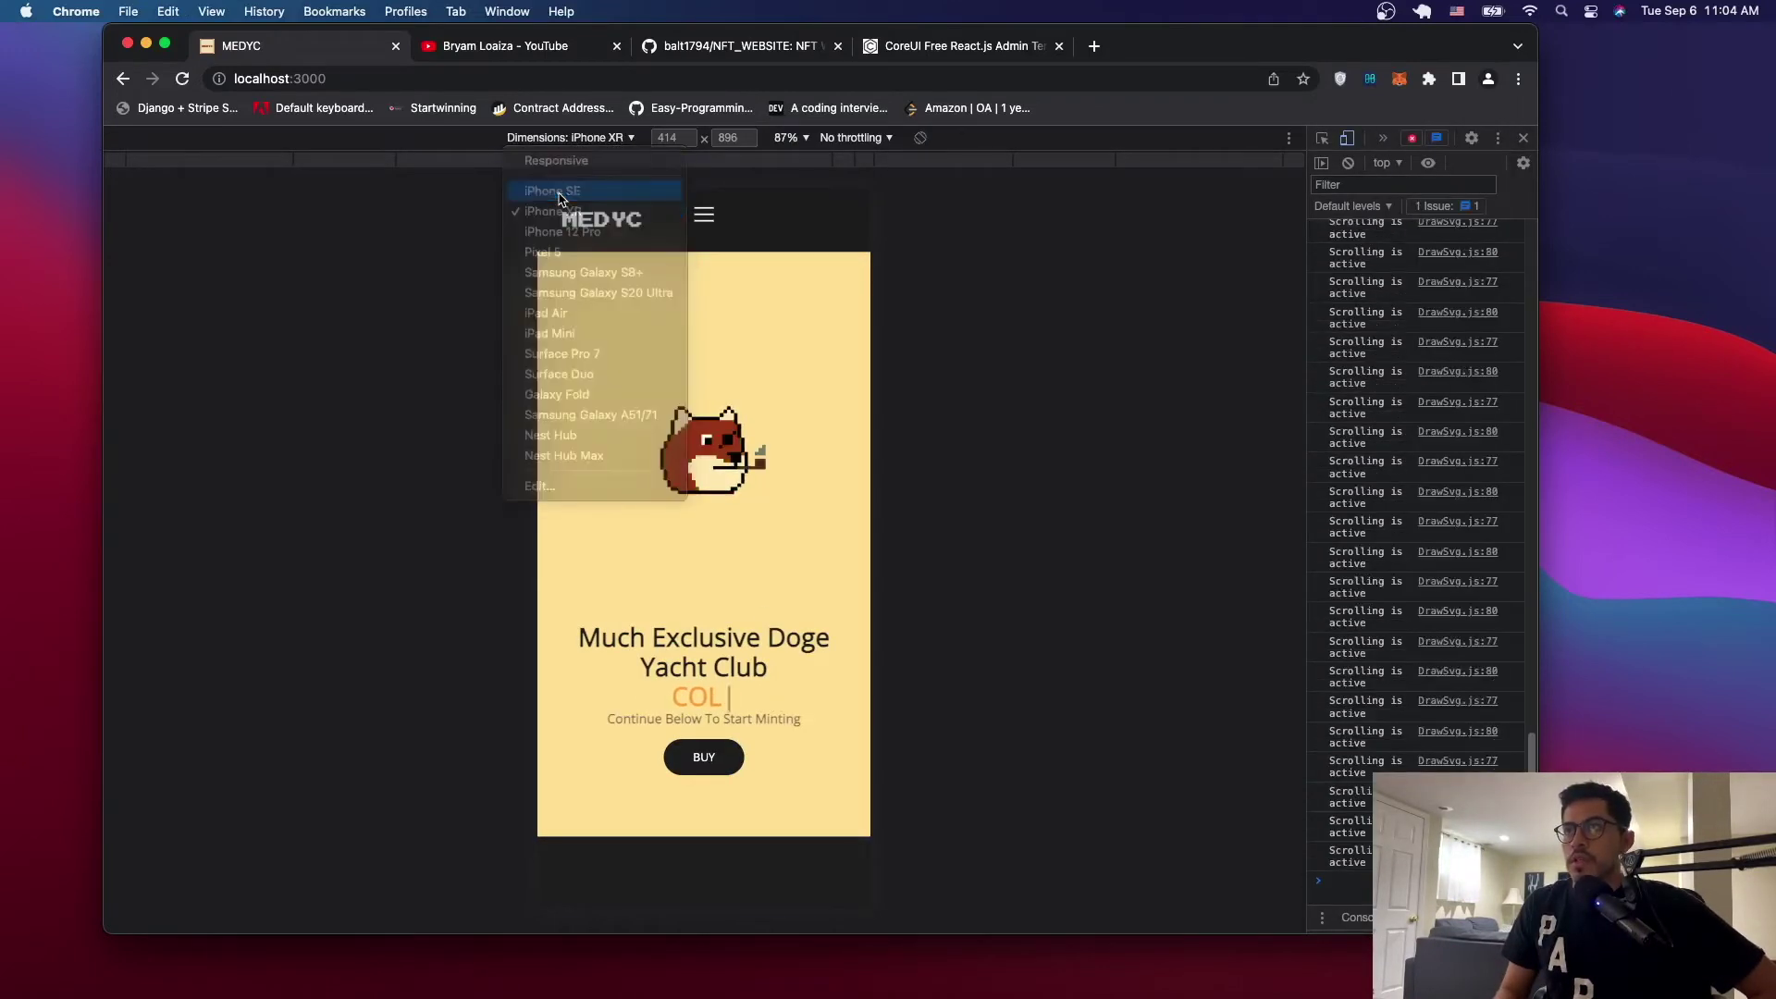
{"action": "scroll", "coordinate": [805, 554], "scroll_direction": "down", "scroll_amount": 2}
{"action": "scroll", "coordinate": [806, 554], "scroll_direction": "down", "scroll_amount": 5}
{"action": "scroll", "coordinate": [806, 554], "scroll_direction": "down", "scroll_amount": 5}
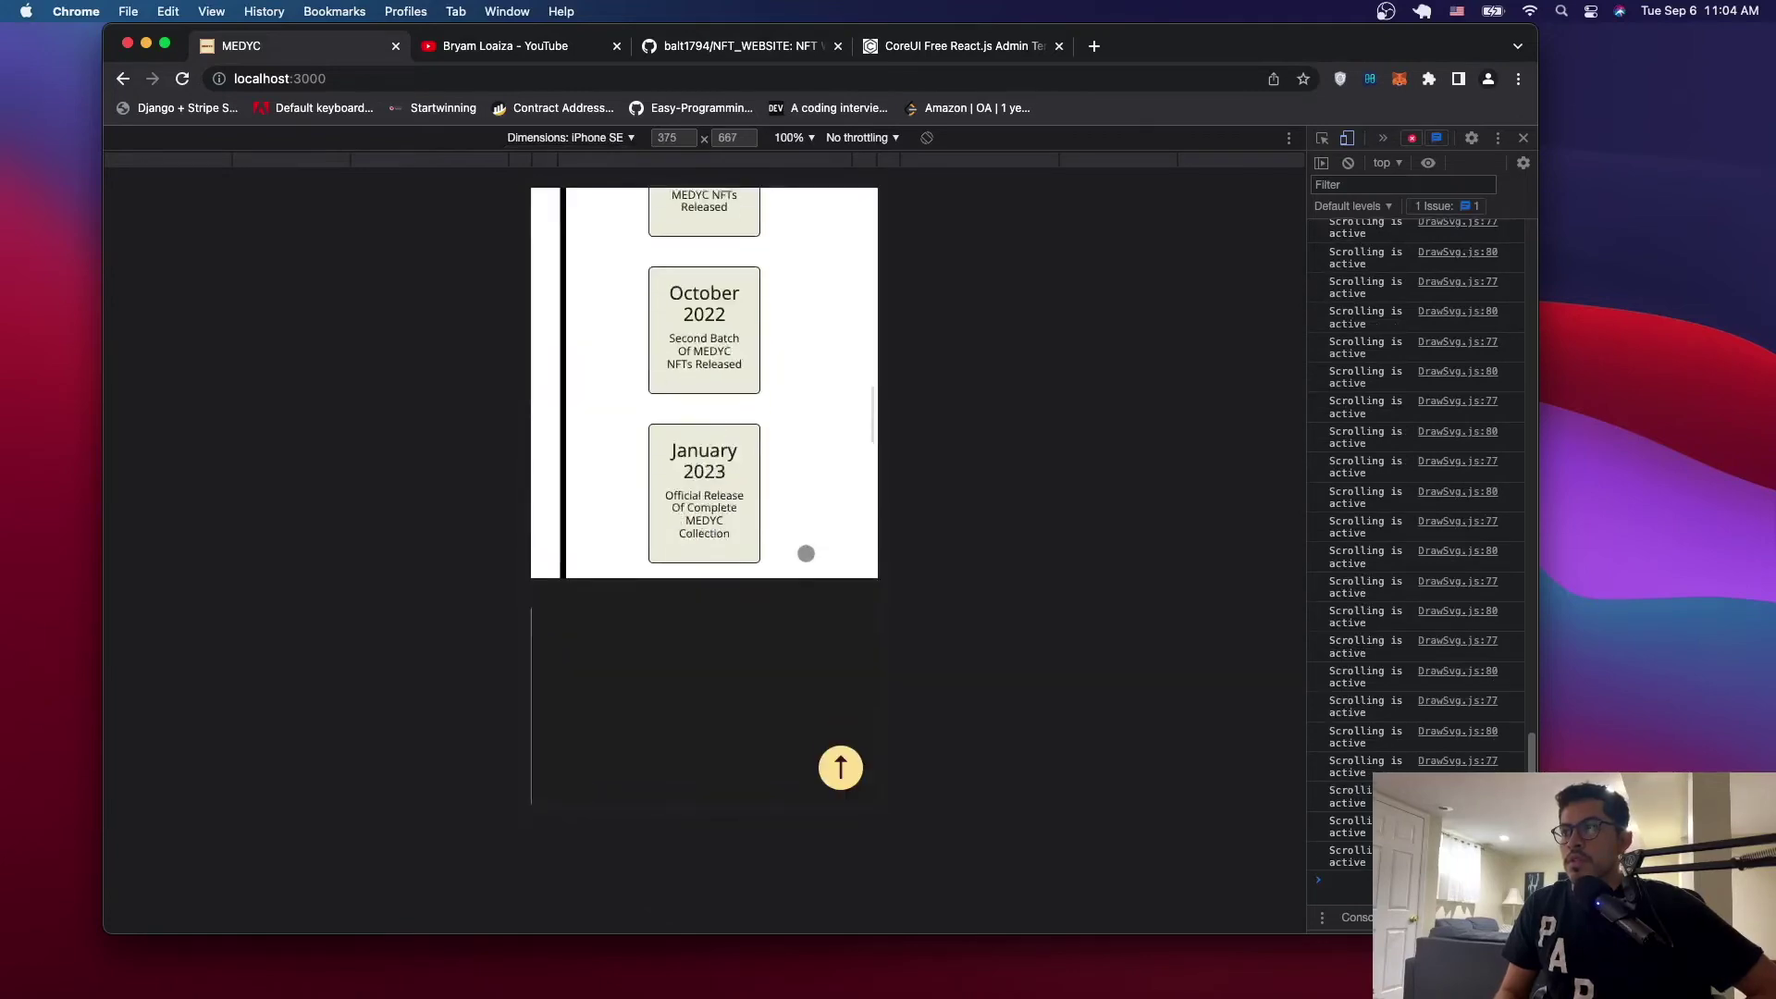
{"action": "scroll", "coordinate": [806, 554], "scroll_direction": "down", "scroll_amount": 5}
{"action": "scroll", "coordinate": [806, 554], "scroll_direction": "down", "scroll_amount": 2}
{"action": "scroll", "coordinate": [805, 554], "scroll_direction": "up", "scroll_amount": 5}
{"action": "scroll", "coordinate": [804, 550], "scroll_direction": "up", "scroll_amount": 5}
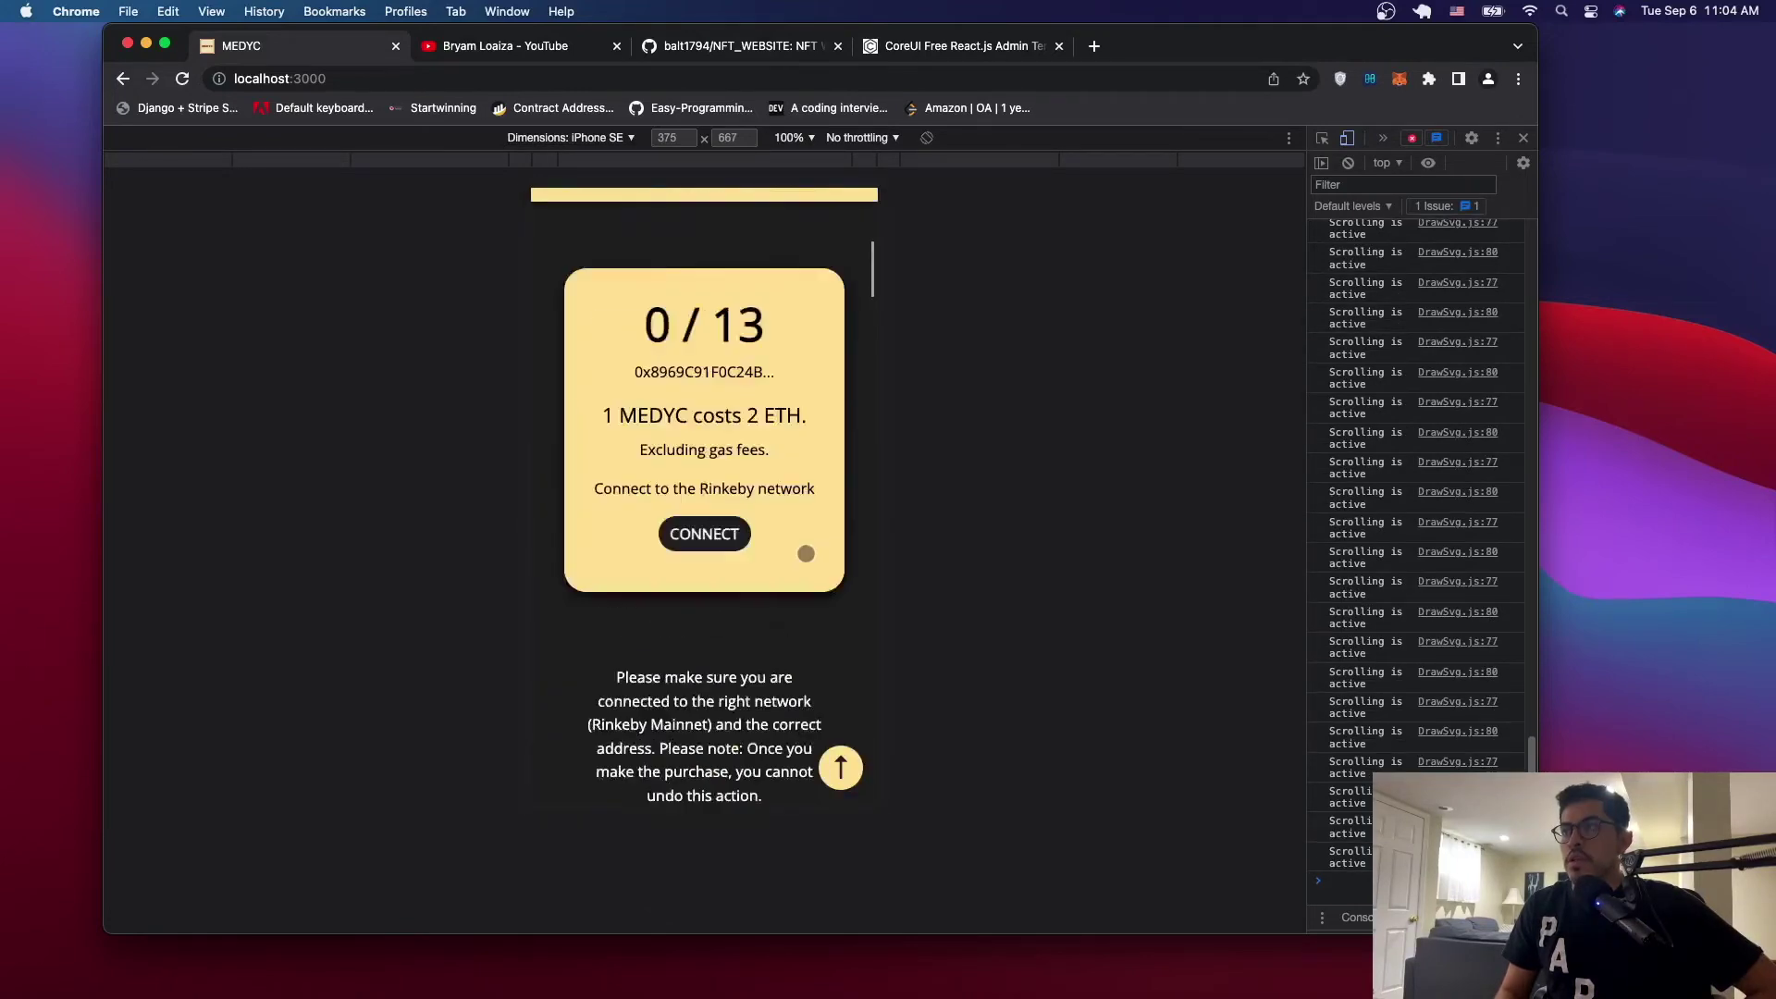
{"action": "scroll", "coordinate": [772, 523], "scroll_direction": "up", "scroll_amount": 5}
{"action": "left_click", "coordinate": [628, 139]}
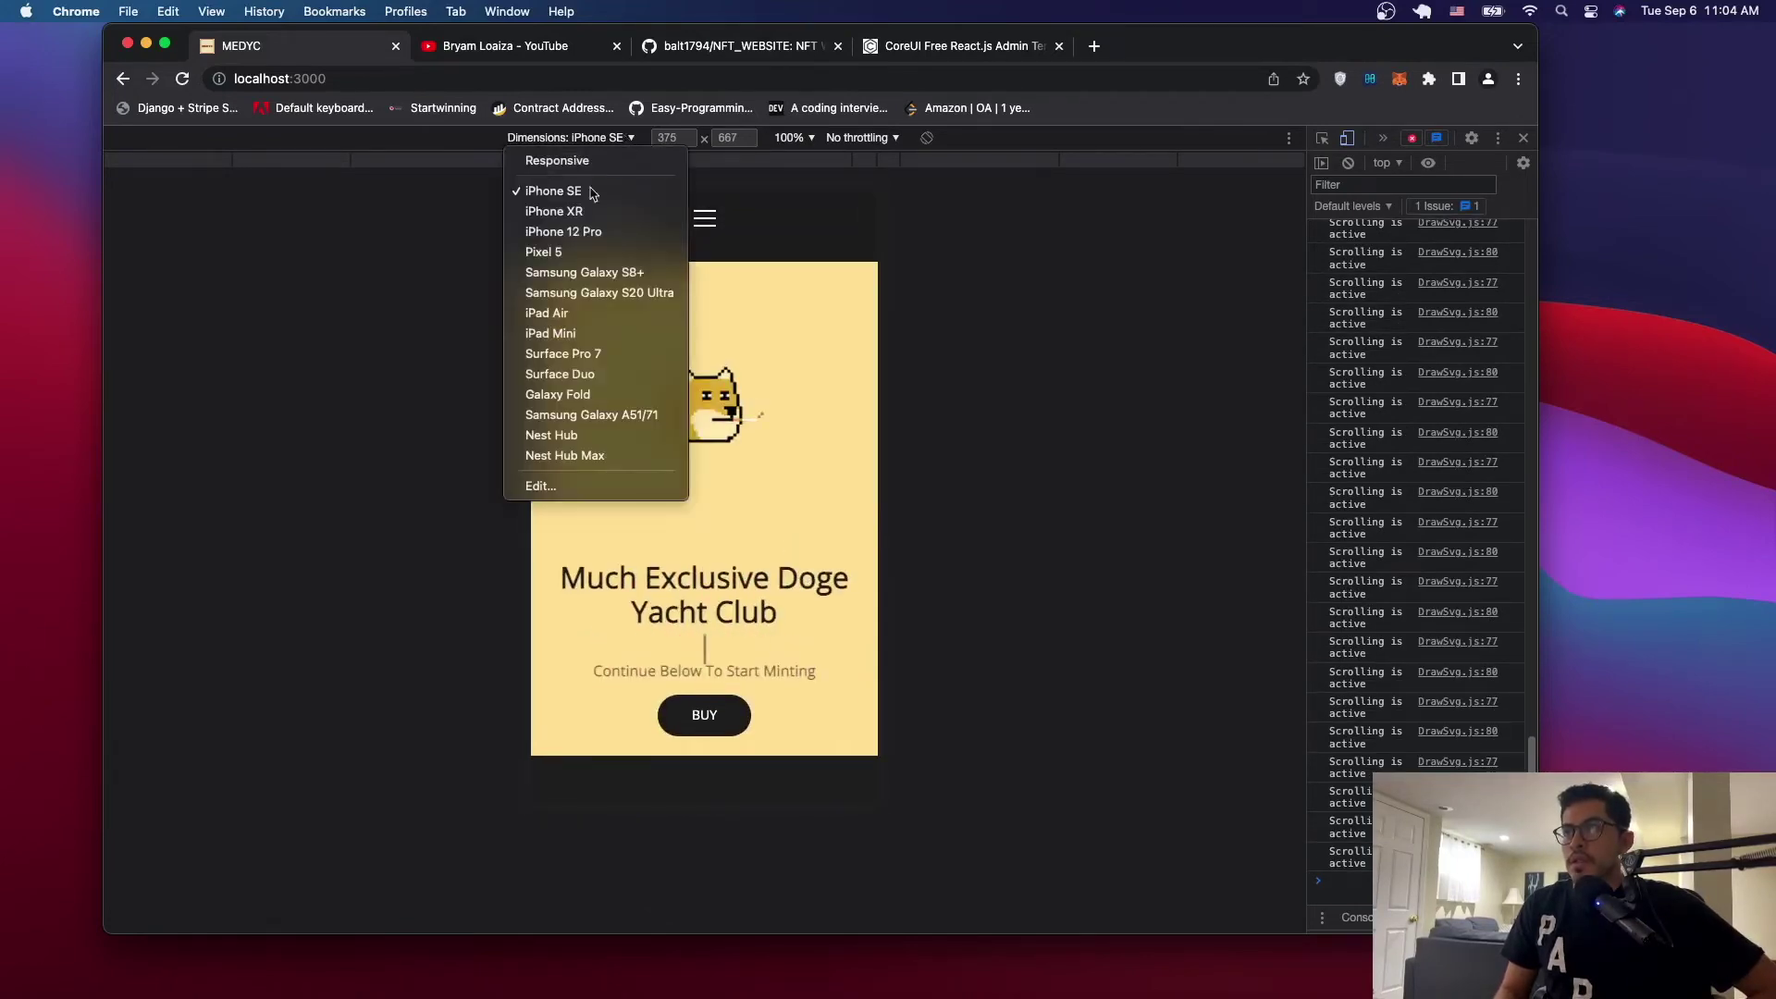
{"action": "left_click", "coordinate": [575, 212]}
{"action": "scroll", "coordinate": [806, 534], "scroll_direction": "down", "scroll_amount": 2}
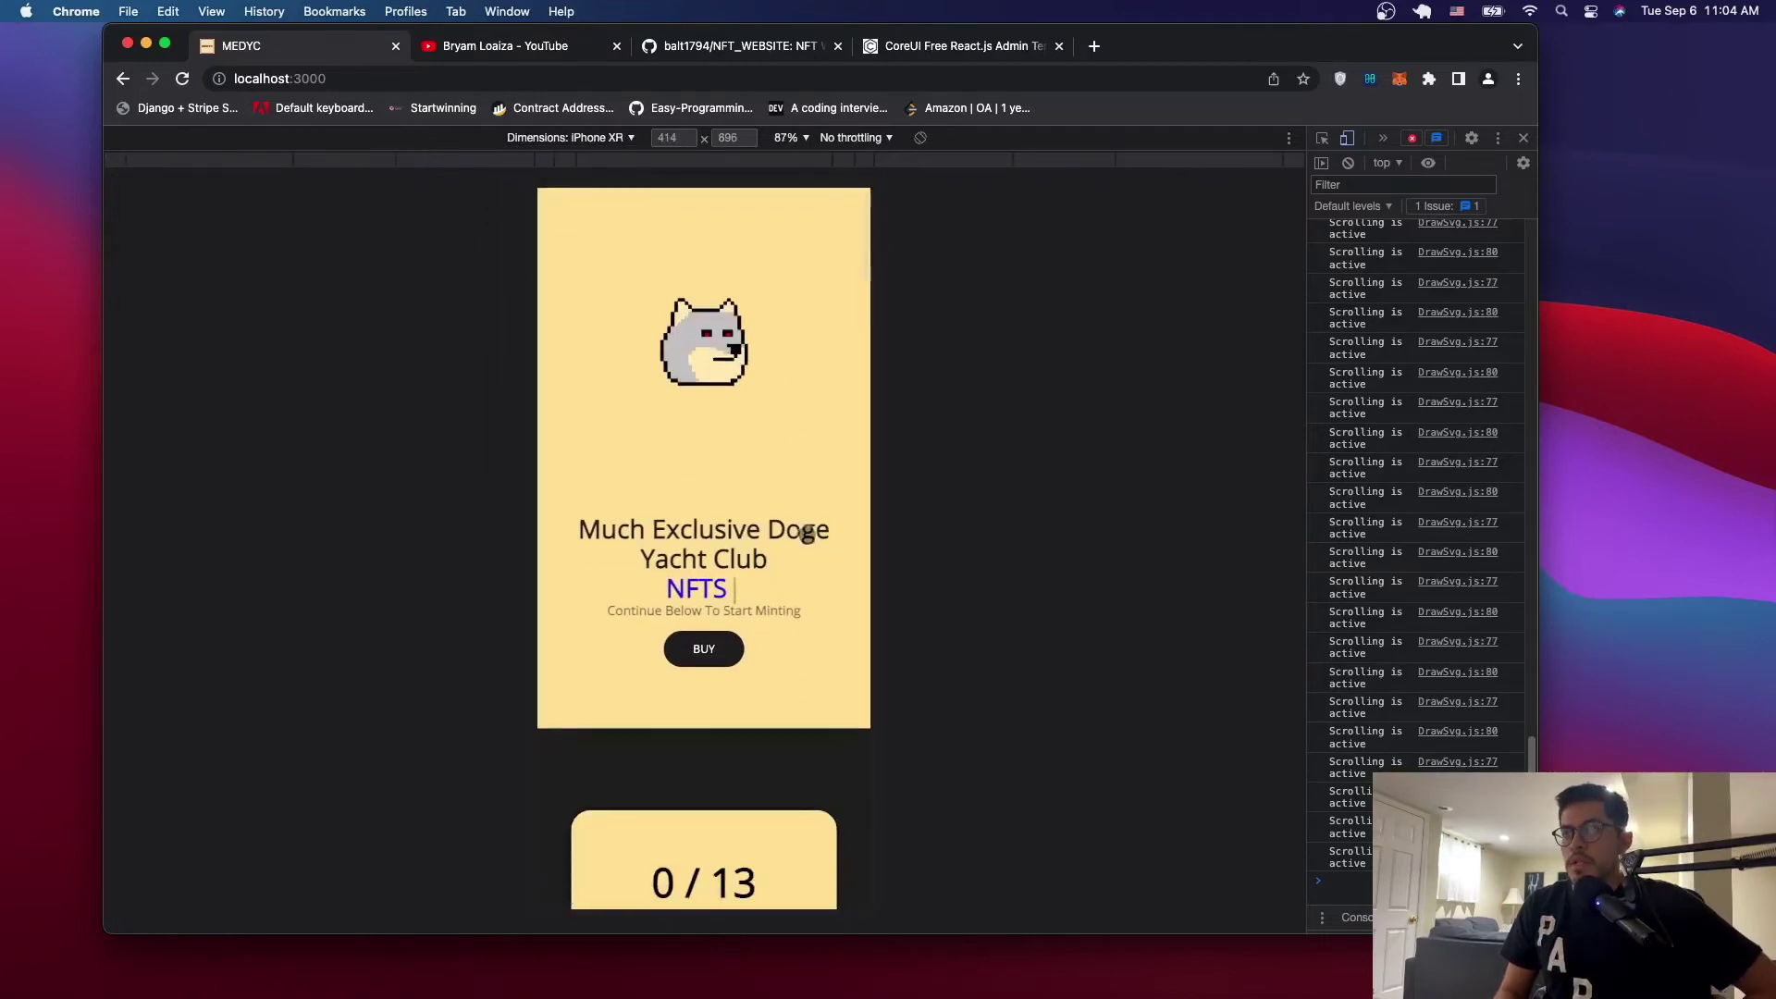
{"action": "scroll", "coordinate": [805, 530], "scroll_direction": "down", "scroll_amount": 3}
{"action": "scroll", "coordinate": [805, 531], "scroll_direction": "up", "scroll_amount": 5}
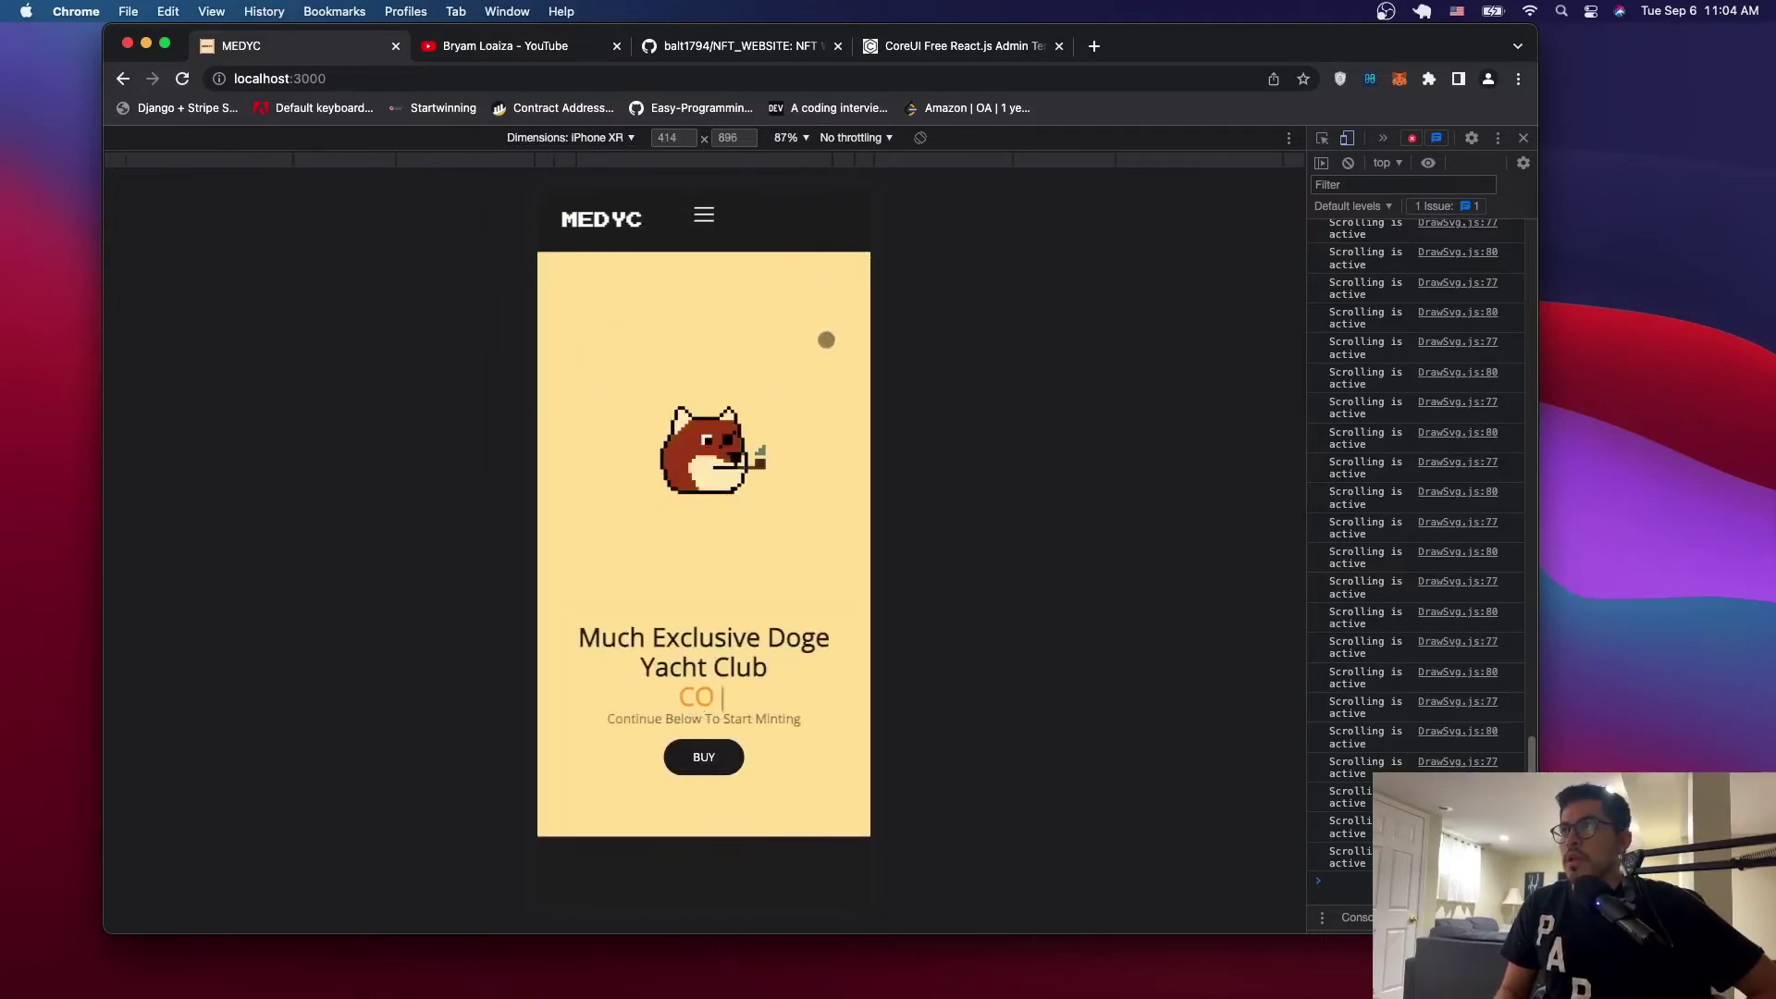
Jump to the About section via the mobile hamburger menu, then close DevTools.
{"action": "left_click", "coordinate": [704, 215]}
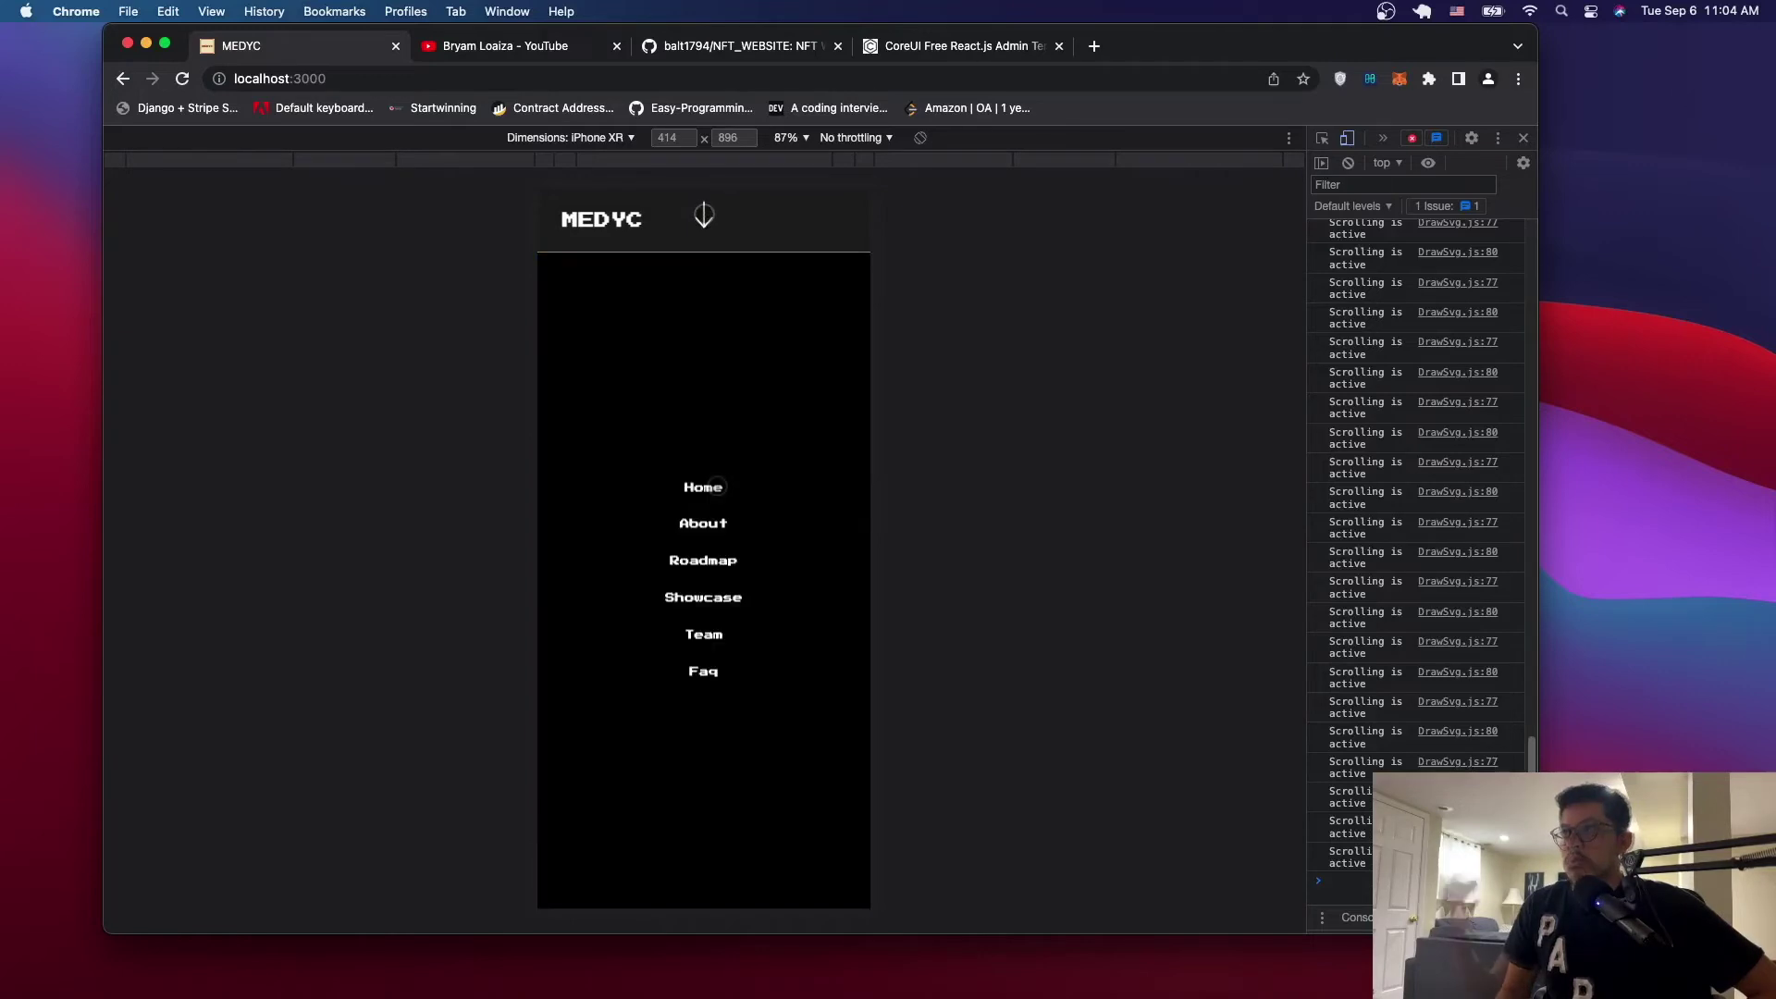
{"action": "left_click", "coordinate": [704, 524]}
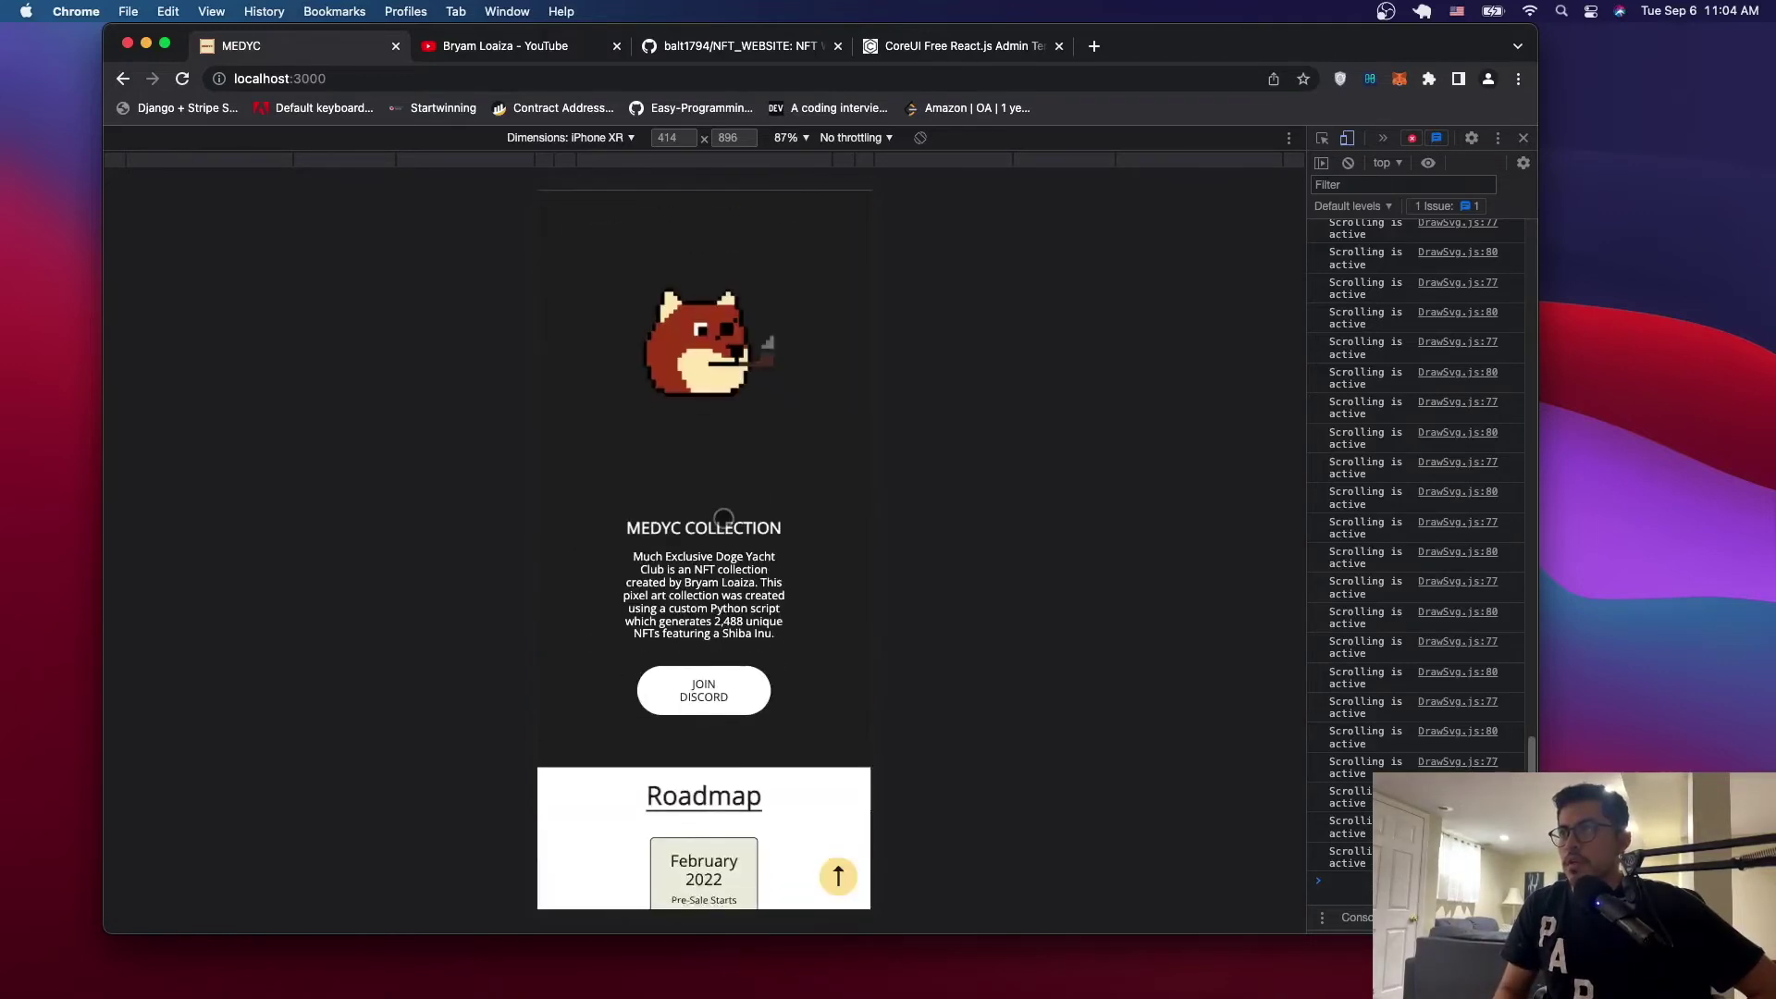
{"action": "scroll", "coordinate": [790, 447], "scroll_direction": "up", "scroll_amount": 5}
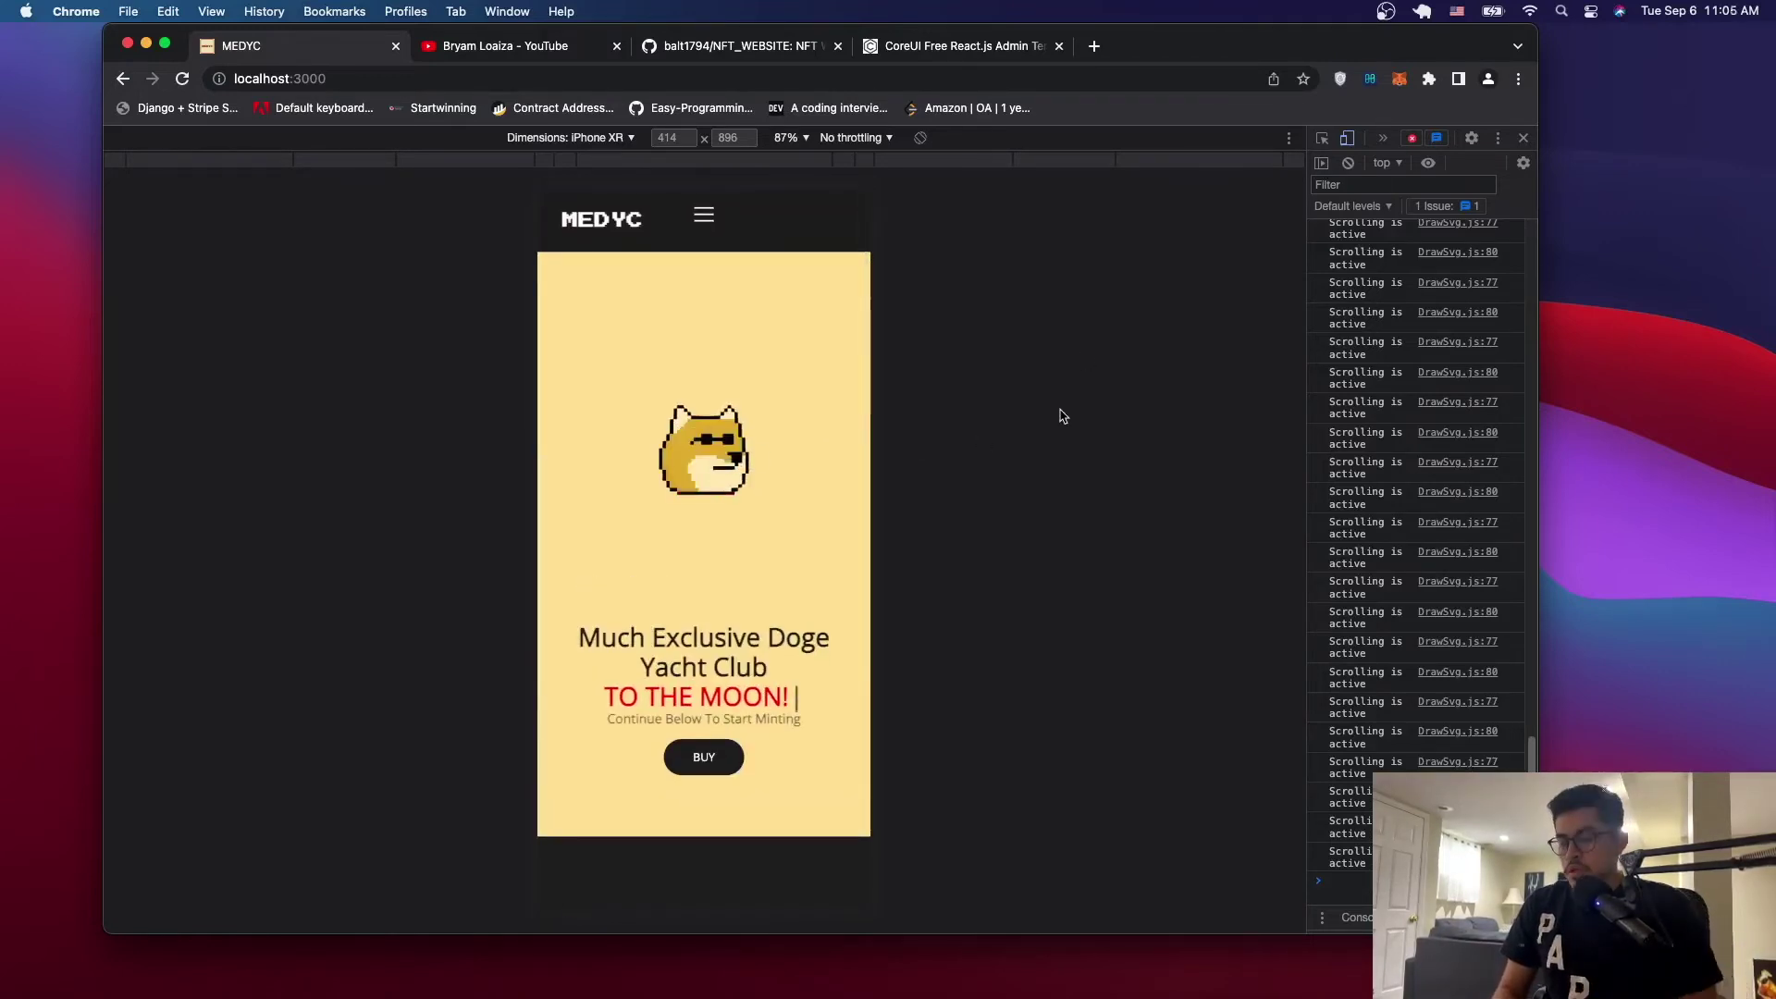
{"action": "key", "text": "super+alt+i"}
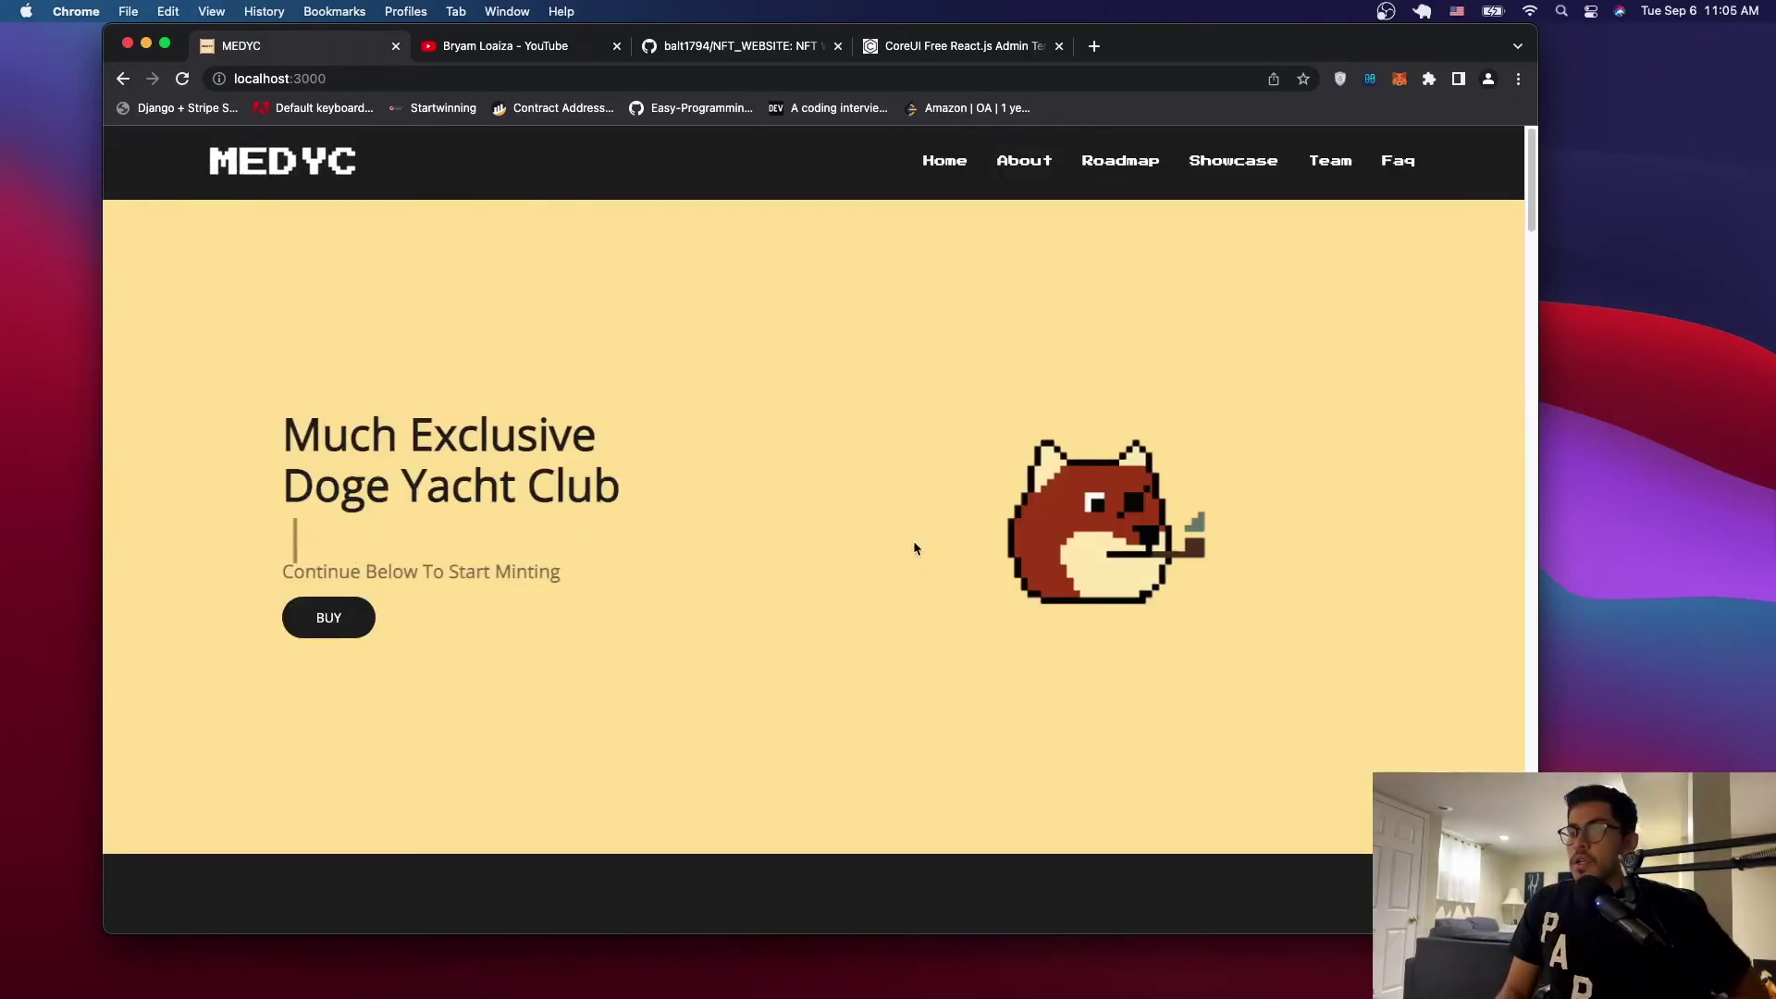
{"action": "scroll", "coordinate": [968, 629], "scroll_direction": "down", "scroll_amount": 2}
{"action": "scroll", "coordinate": [967, 627], "scroll_direction": "down", "scroll_amount": 1}
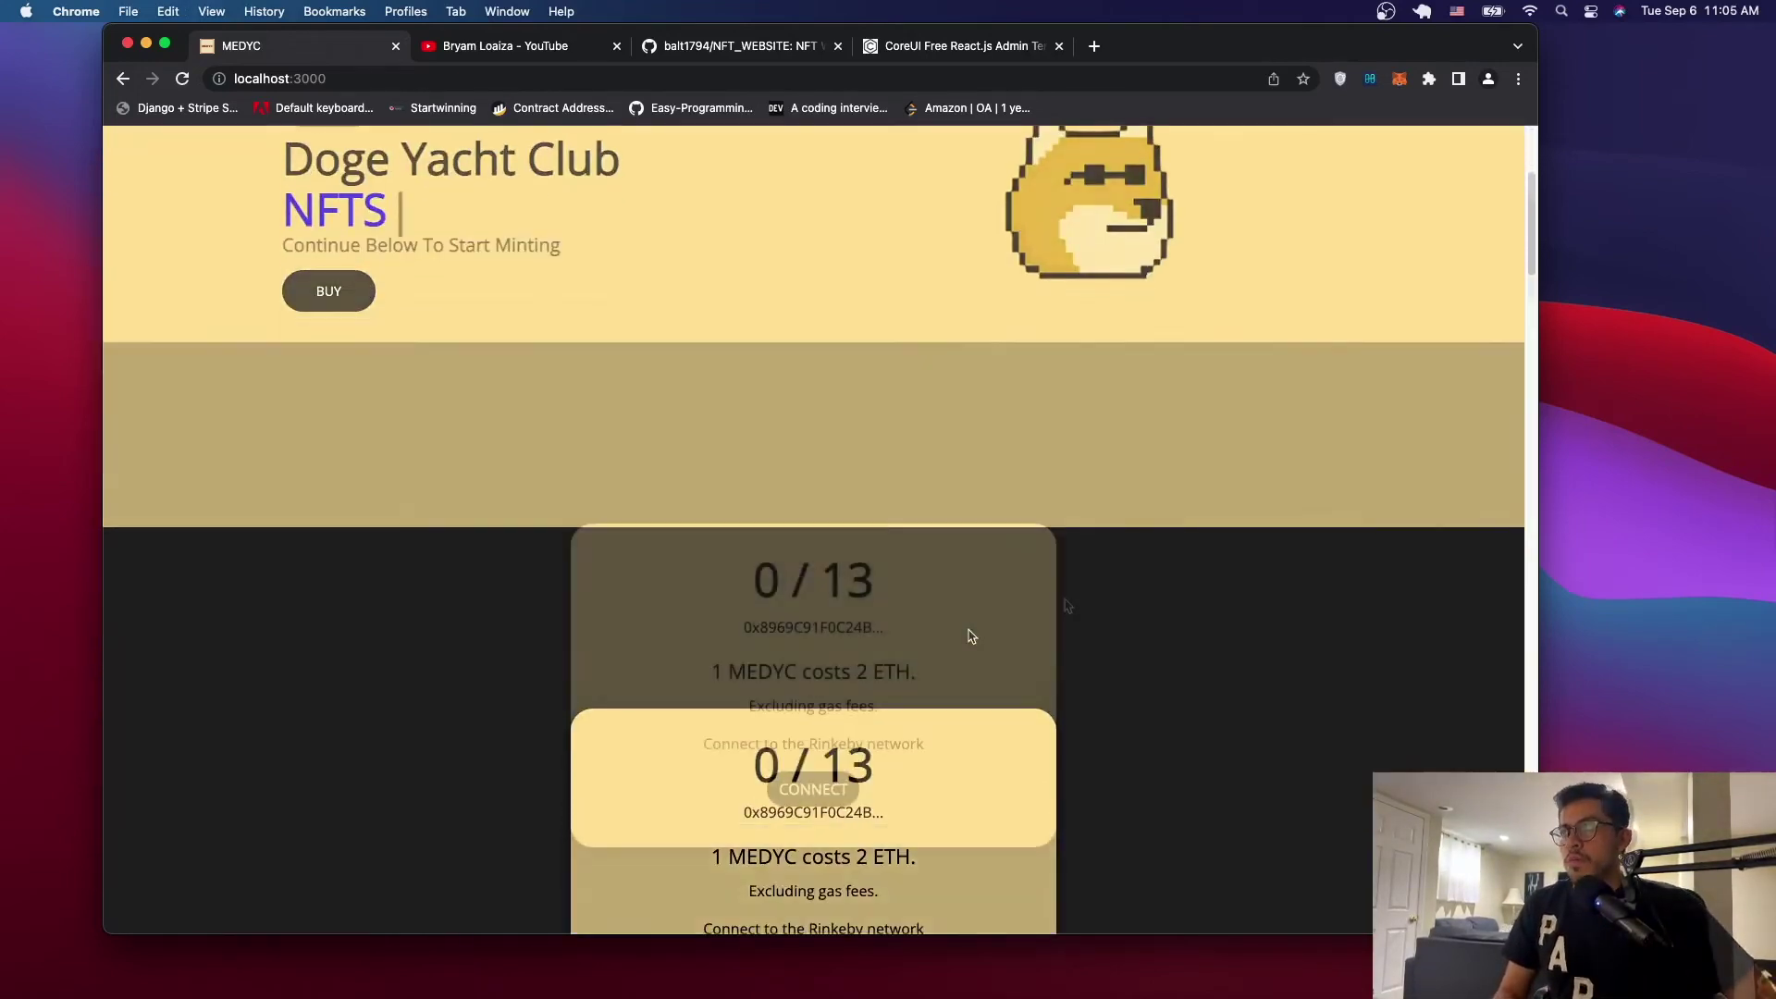
{"action": "scroll", "coordinate": [970, 635], "scroll_direction": "up", "scroll_amount": 3}
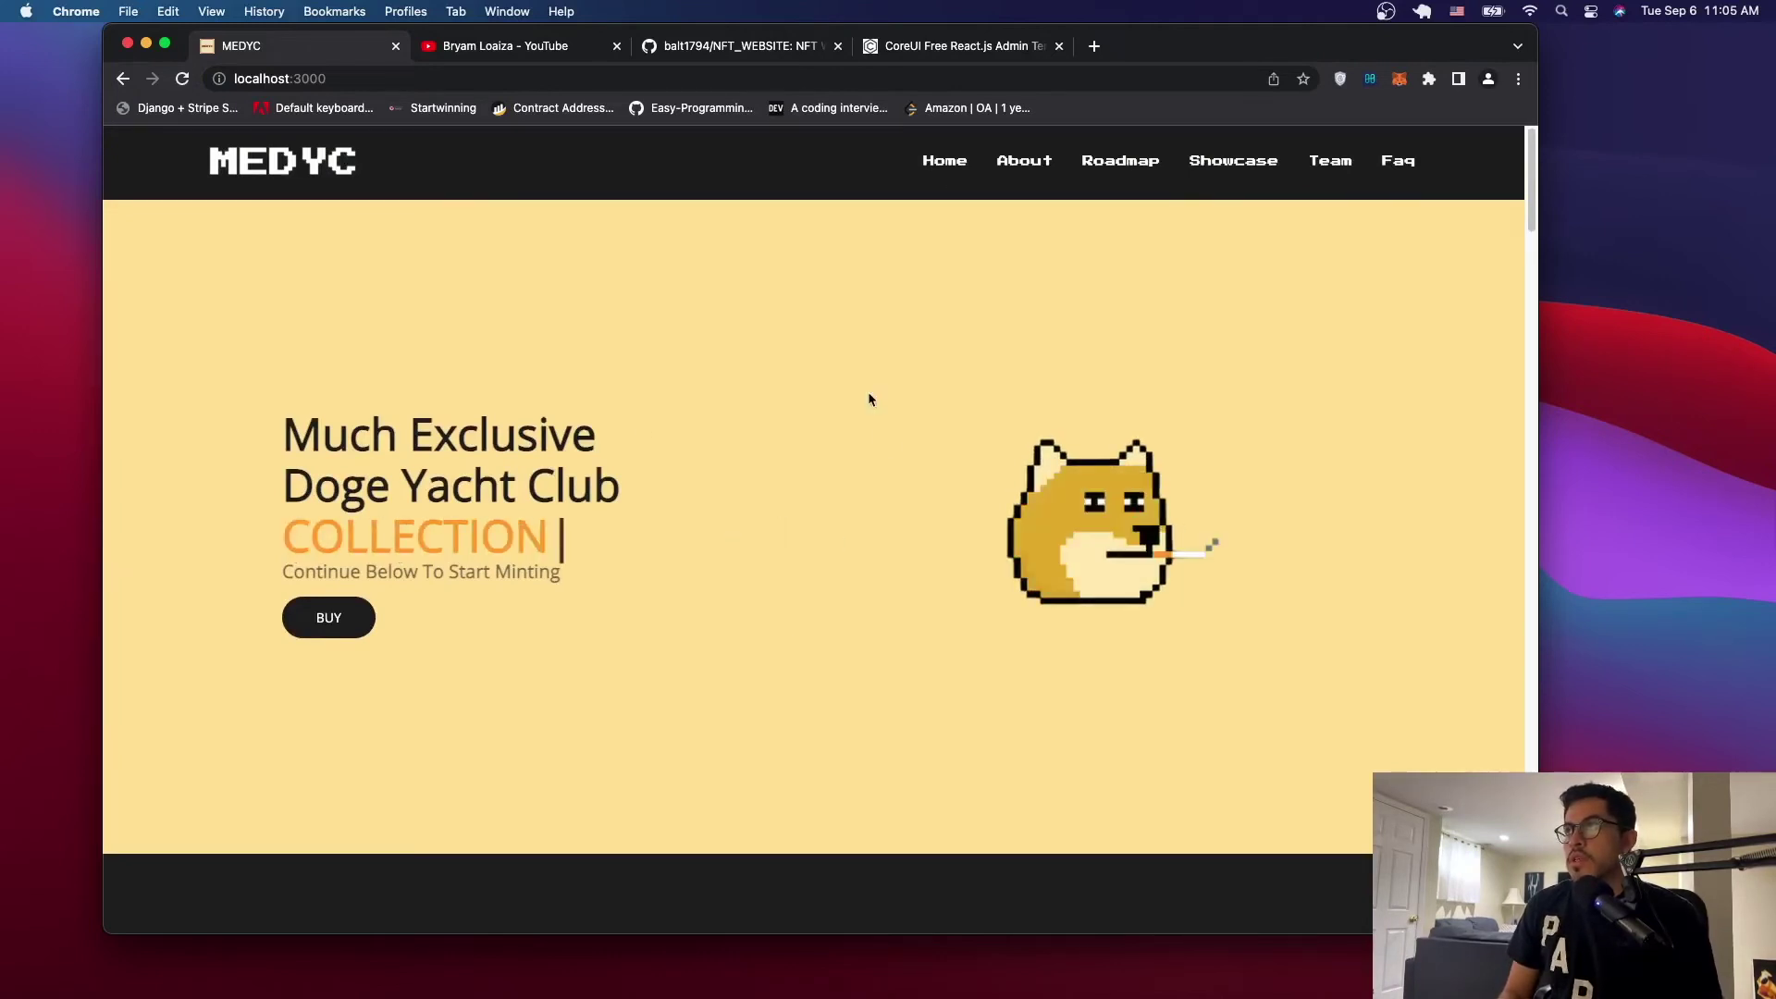
{"action": "left_click", "coordinate": [921, 48]}
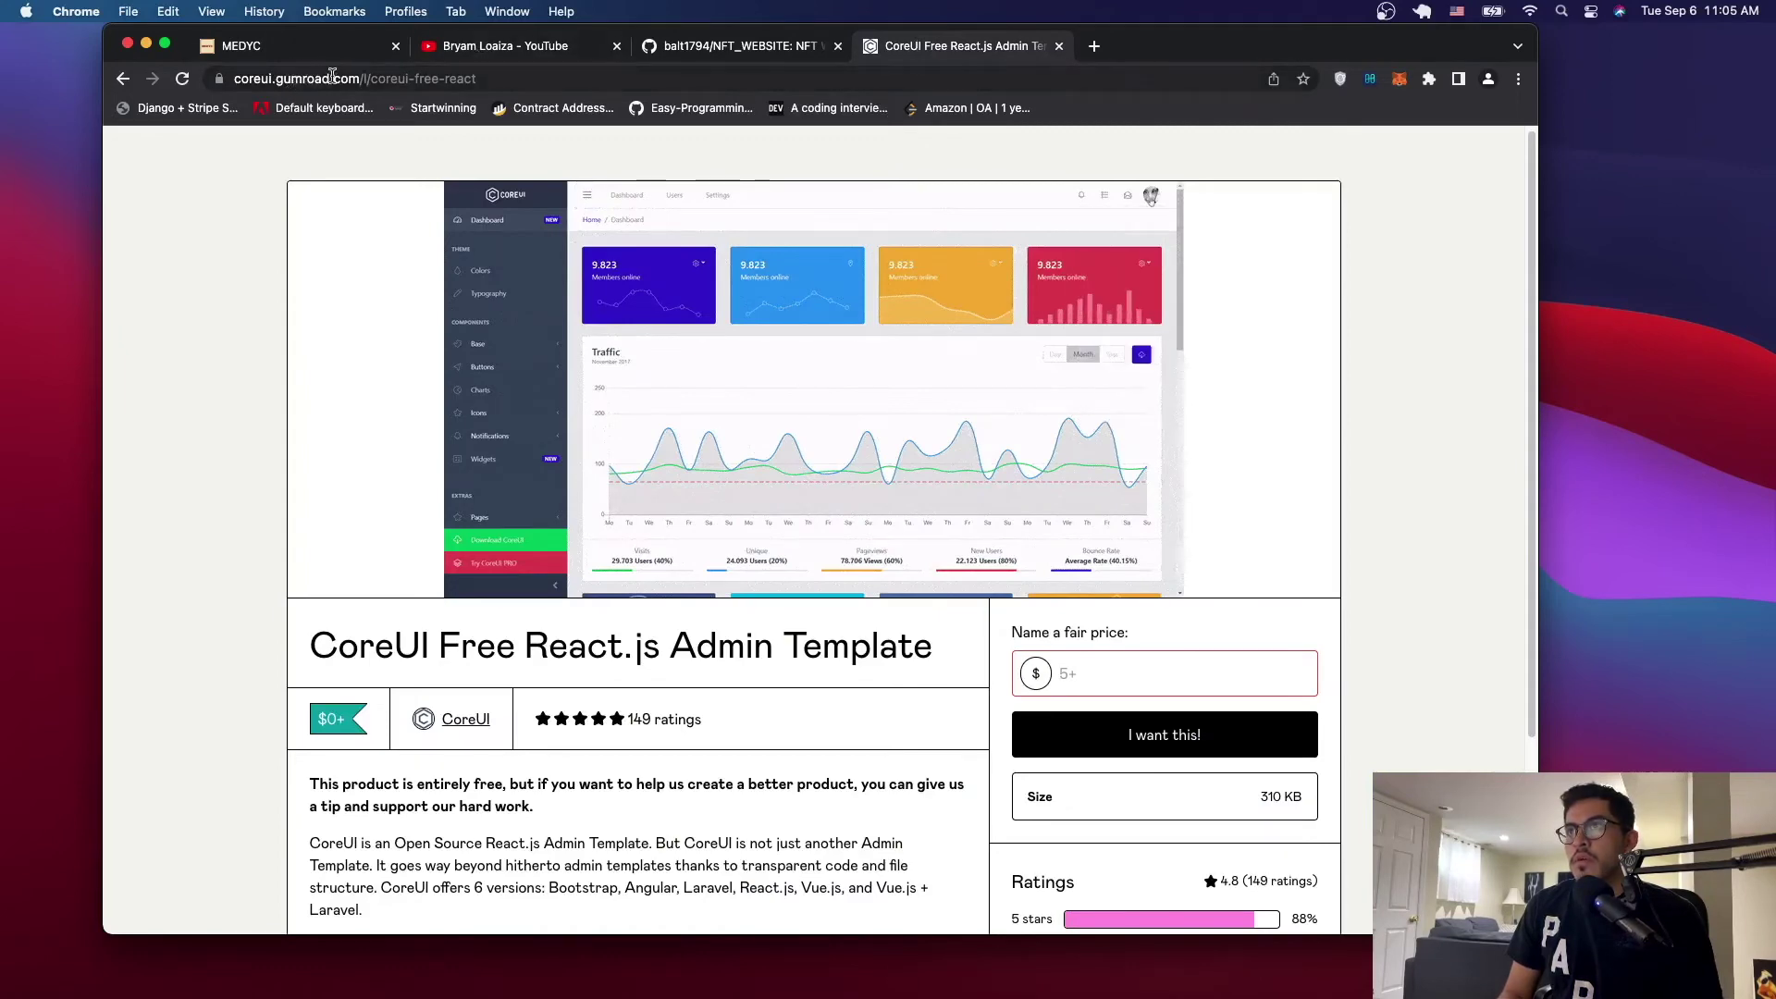
{"action": "scroll", "coordinate": [737, 579], "scroll_direction": "down", "scroll_amount": 2}
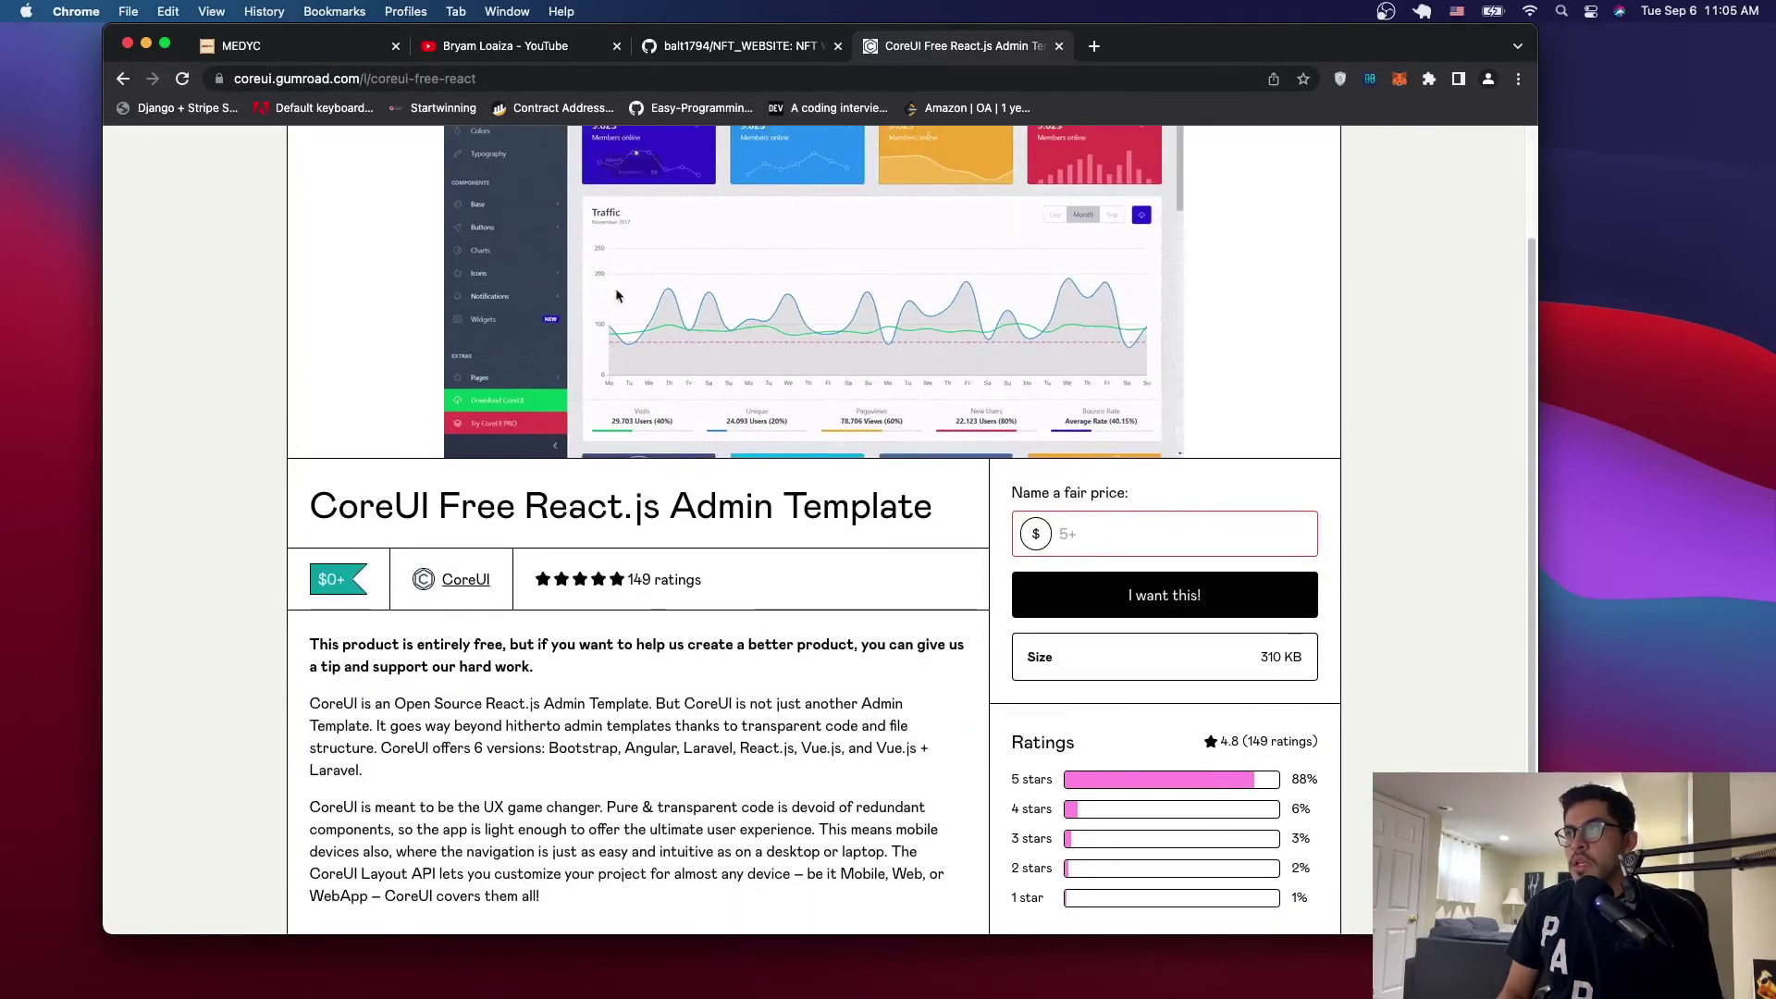
{"action": "scroll", "coordinate": [807, 432], "scroll_direction": "down", "scroll_amount": 1}
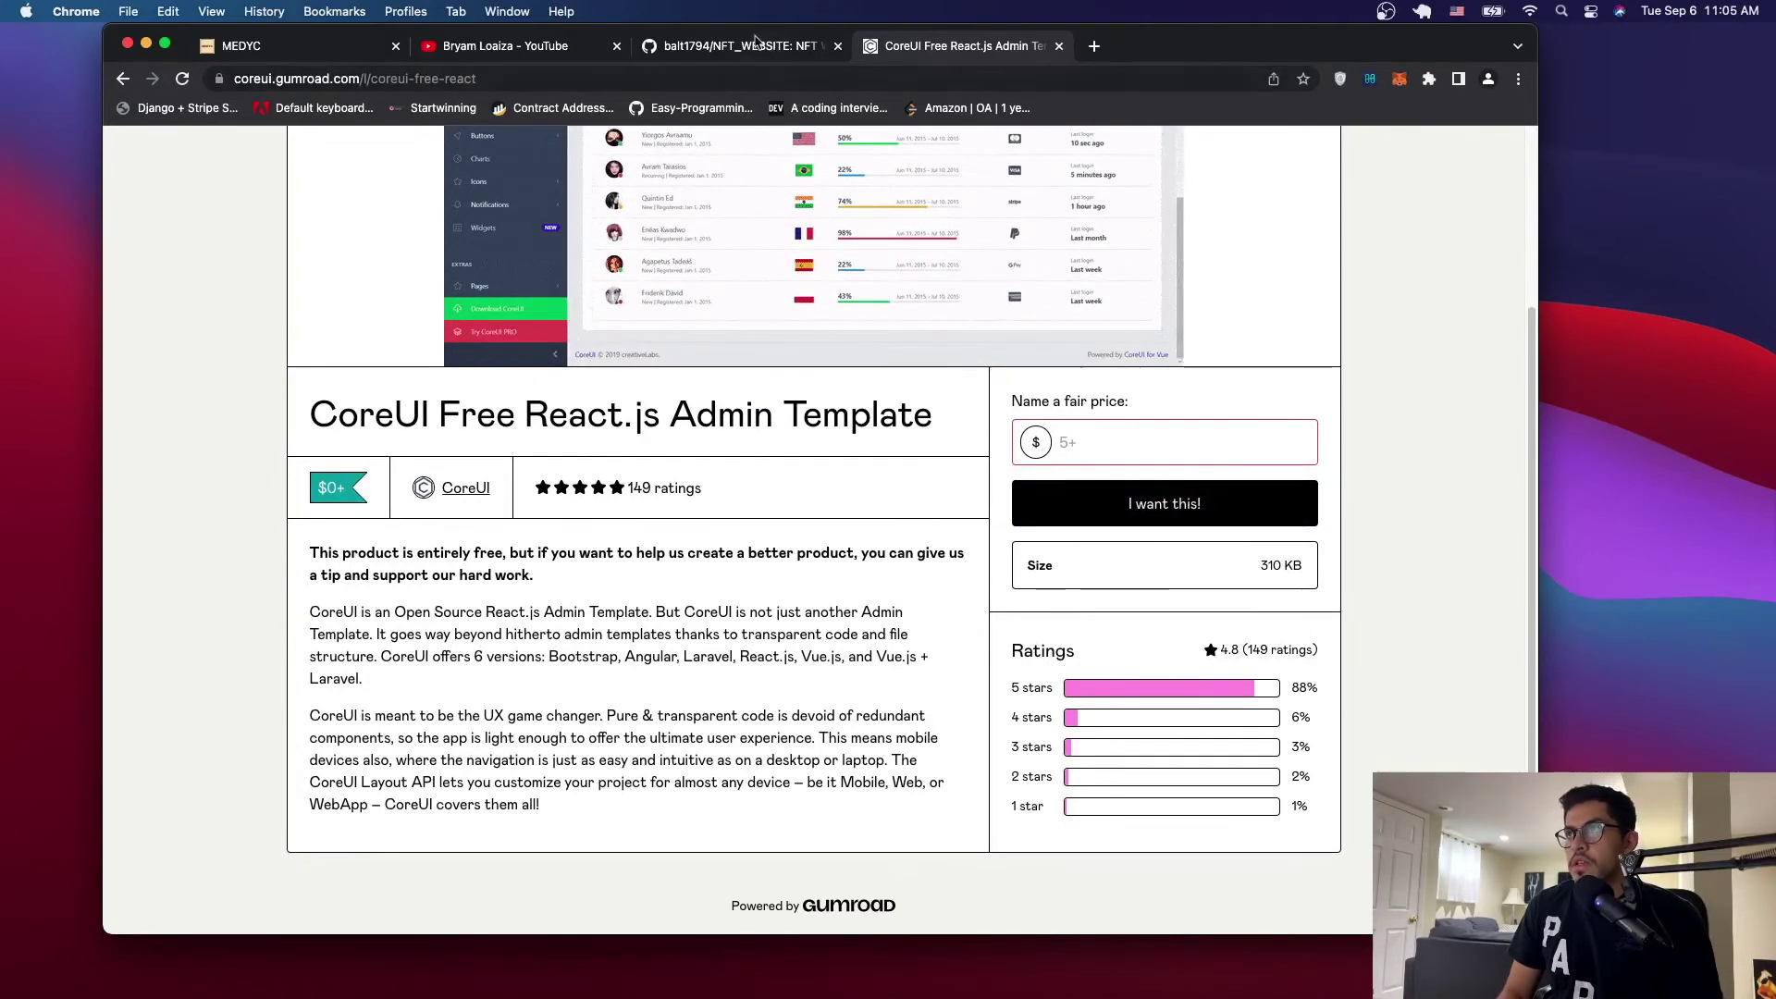
{"action": "left_click", "coordinate": [272, 45]}
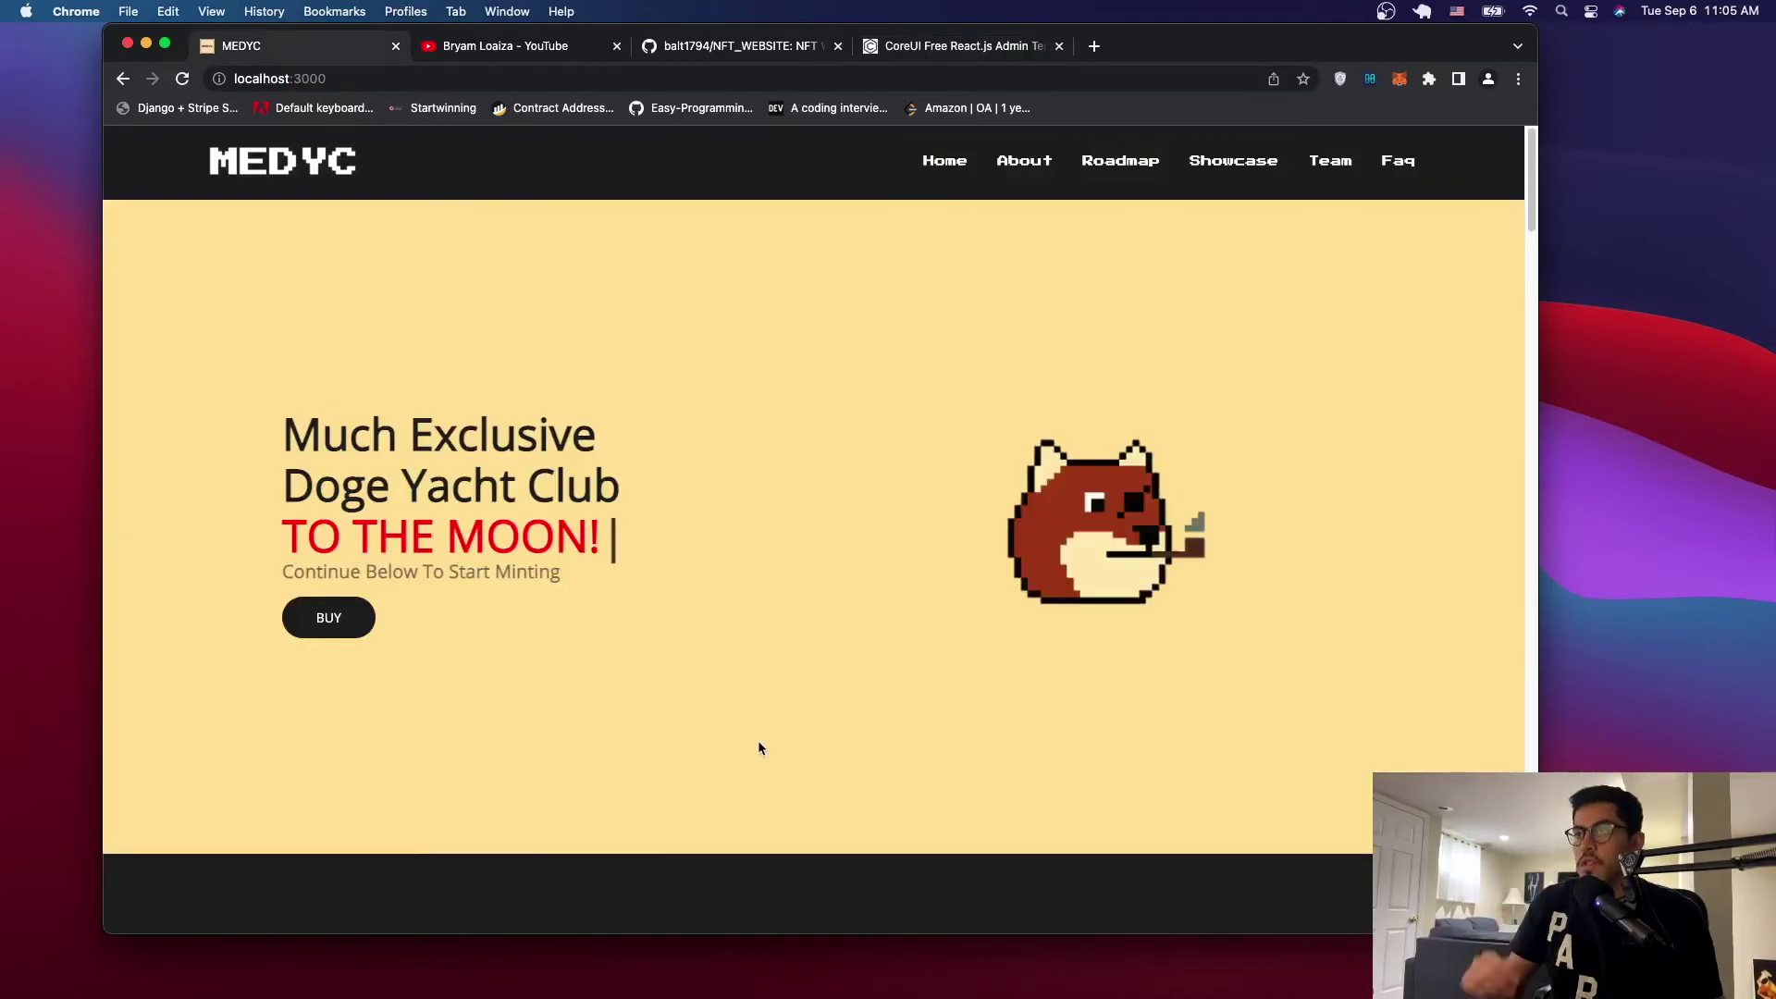
{"action": "scroll", "coordinate": [874, 689], "scroll_direction": "down", "scroll_amount": 3}
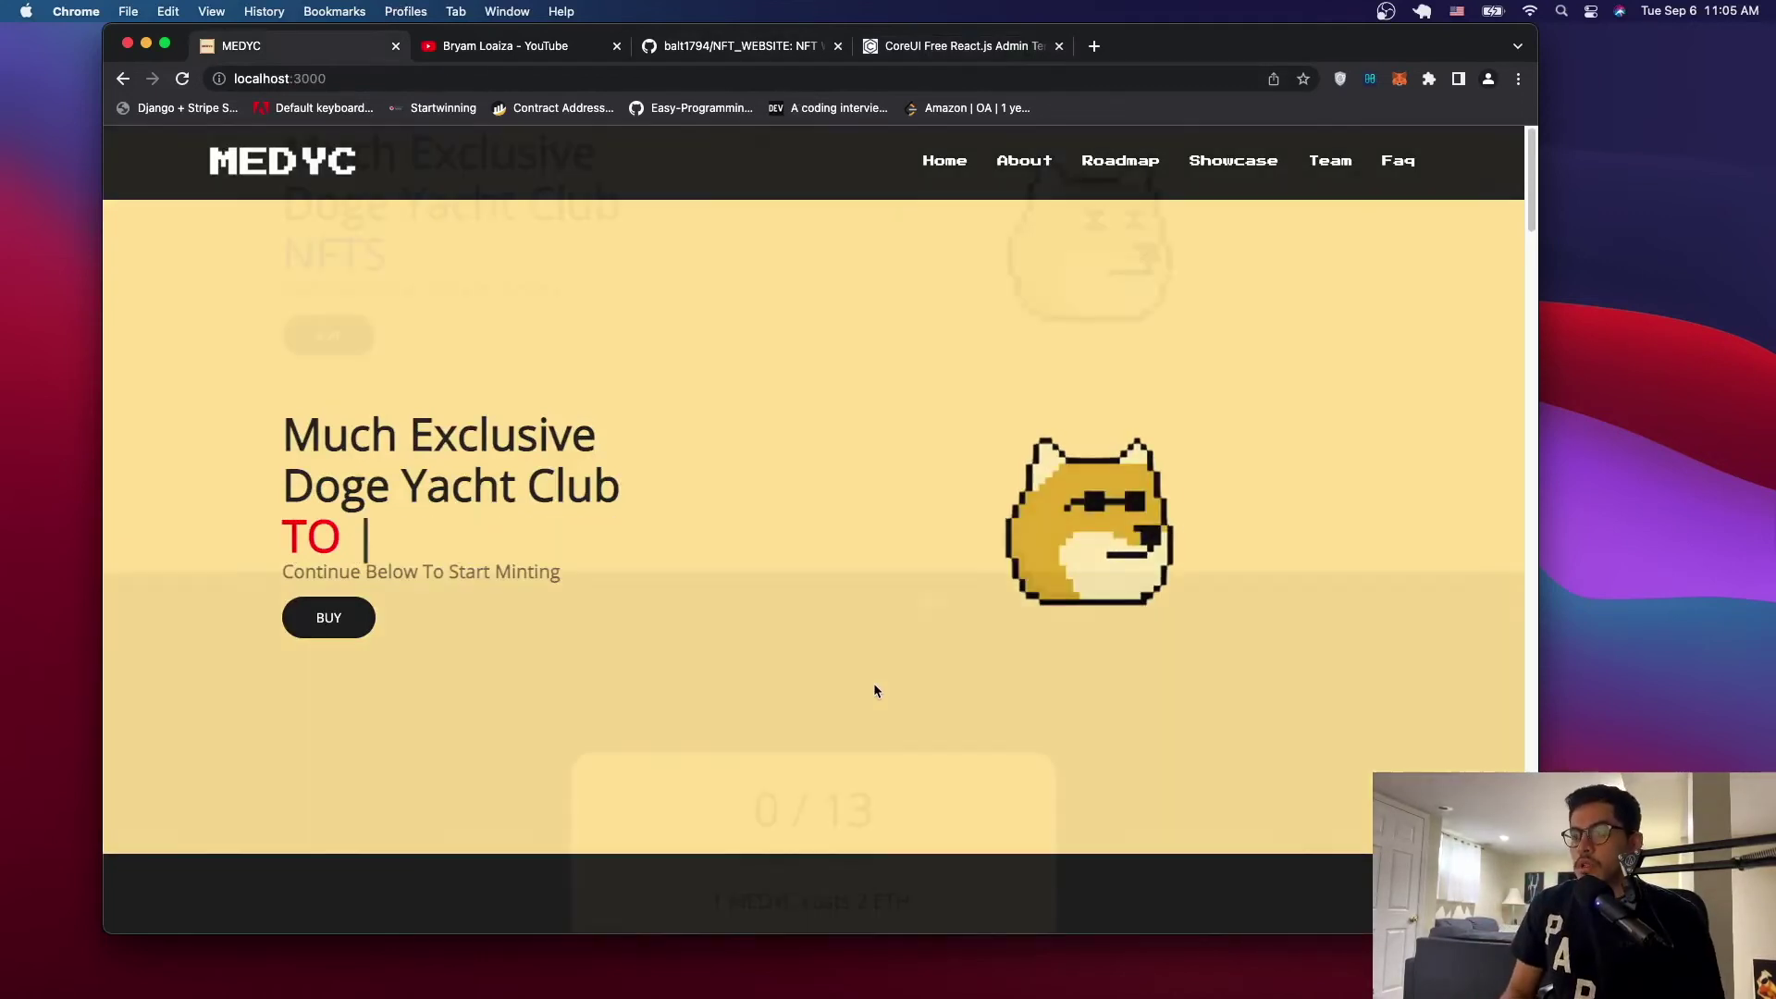
{"action": "scroll", "coordinate": [901, 639], "scroll_direction": "up", "scroll_amount": 3}
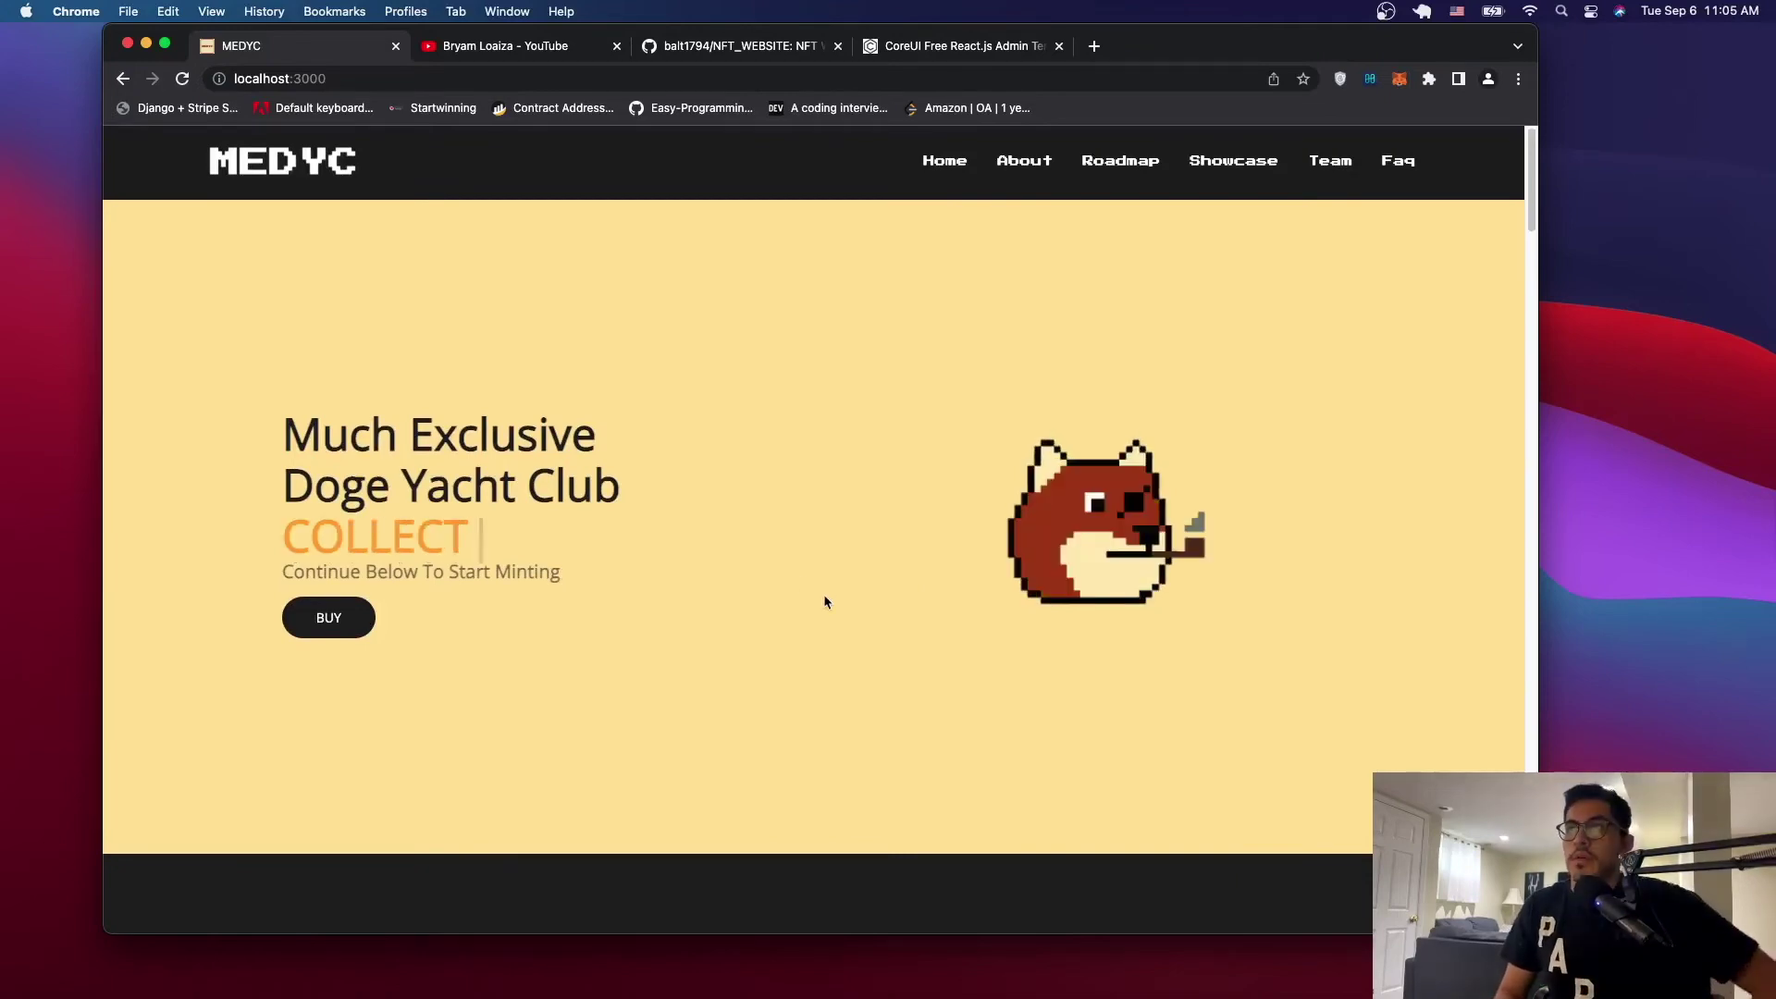
{"action": "scroll", "coordinate": [786, 663], "scroll_direction": "down", "scroll_amount": 3}
{"action": "scroll", "coordinate": [786, 659], "scroll_direction": "up", "scroll_amount": 5}
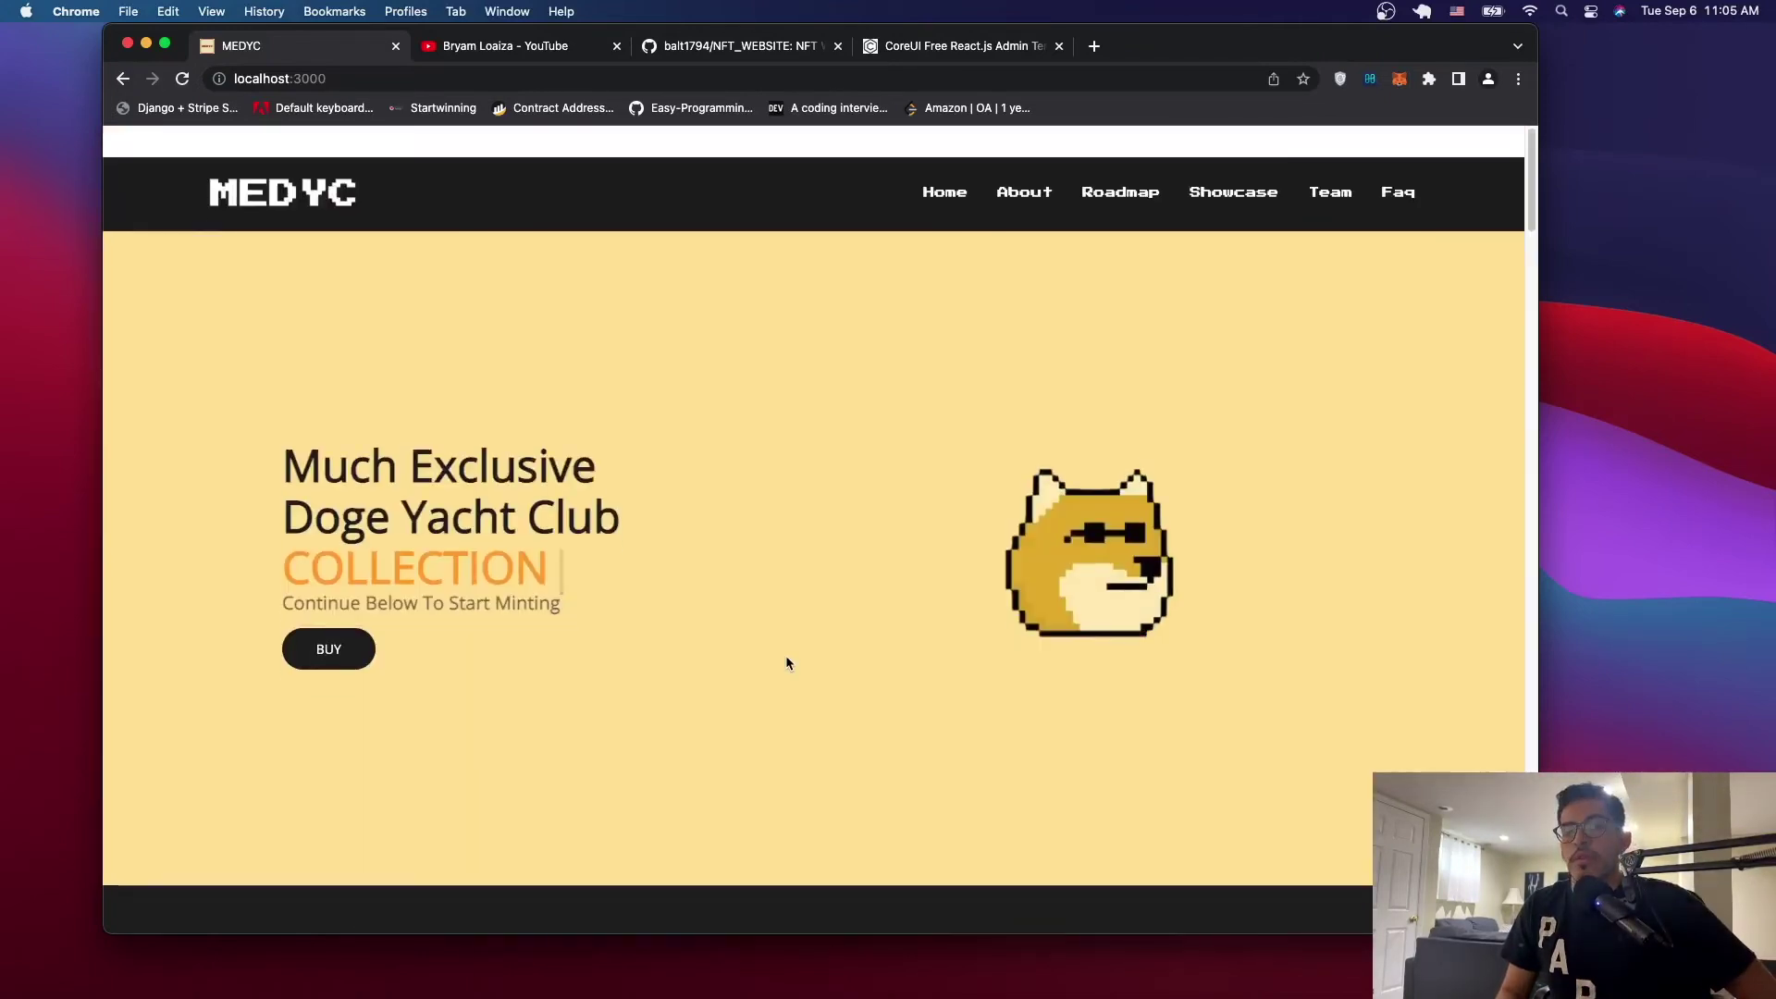